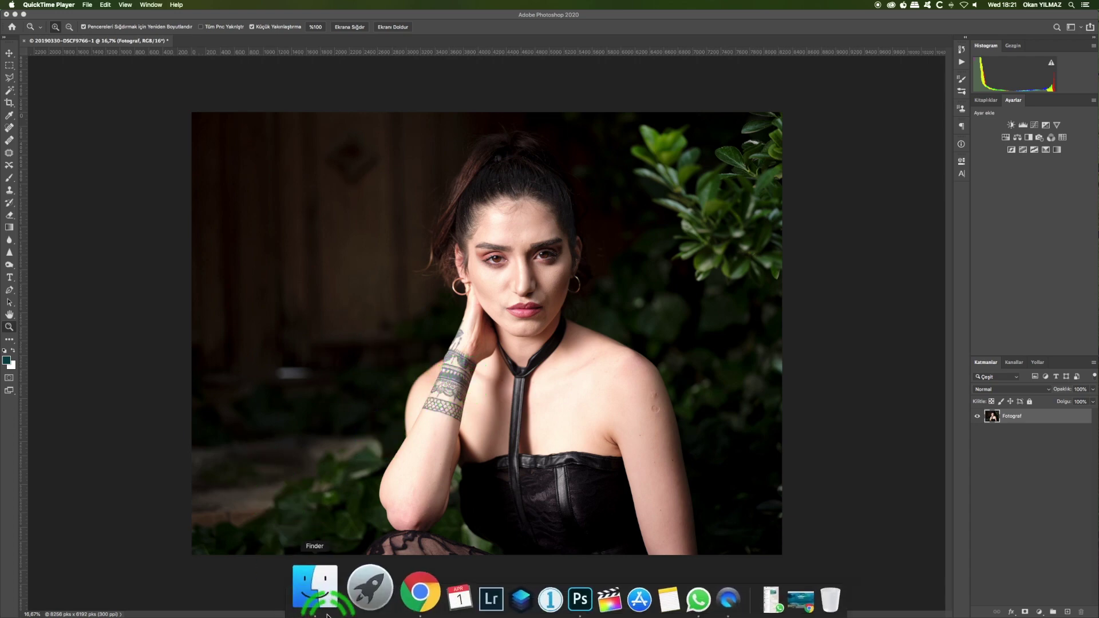
Search Google Images for 'movie scene' in Chrome
click(381, 595)
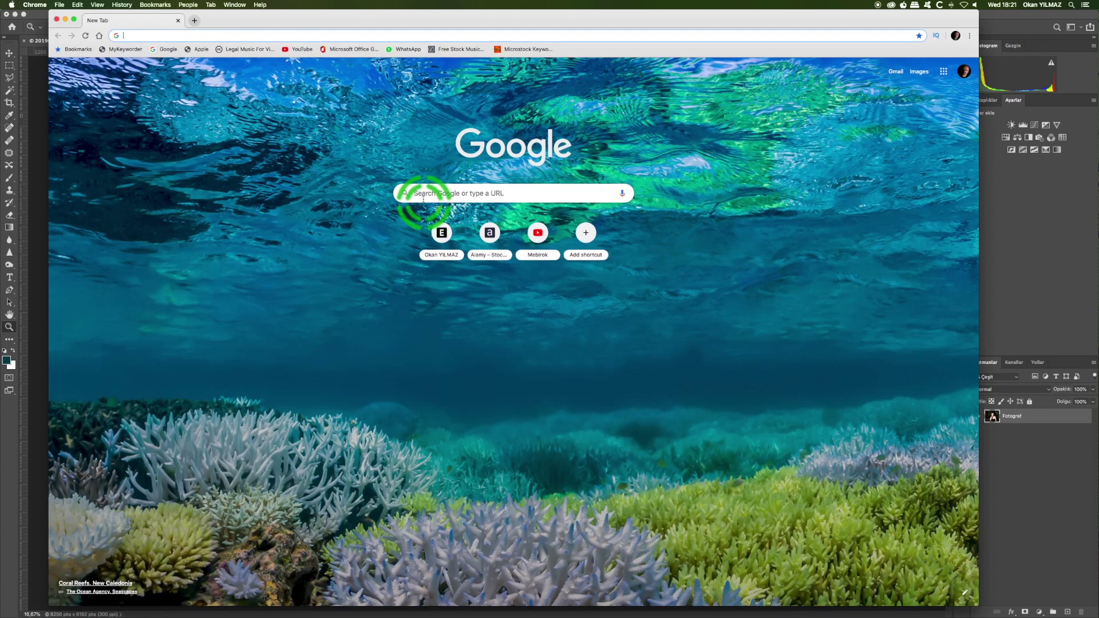
click(423, 194)
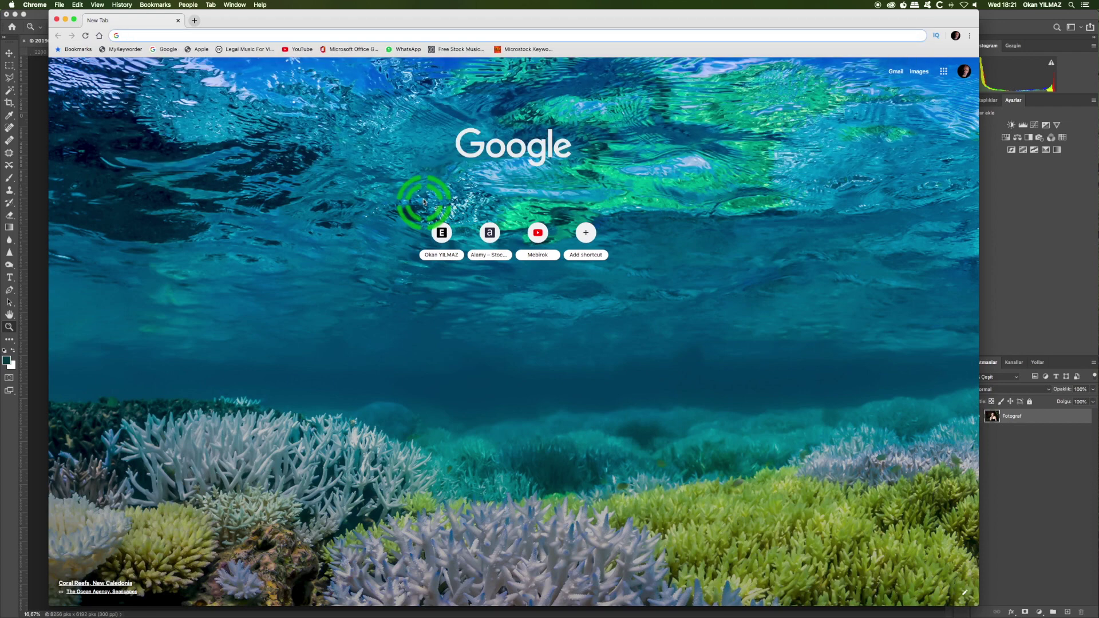
text(movi)
key(Return)
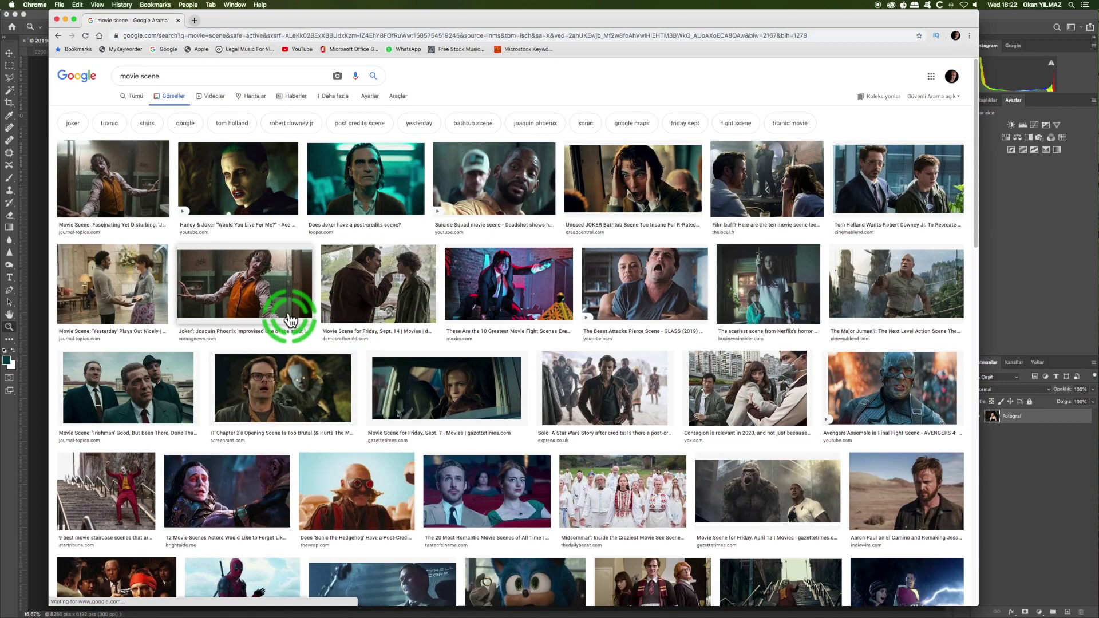
Preview several film stills as colour references, ending on the Joker post-credits image
click(232, 200)
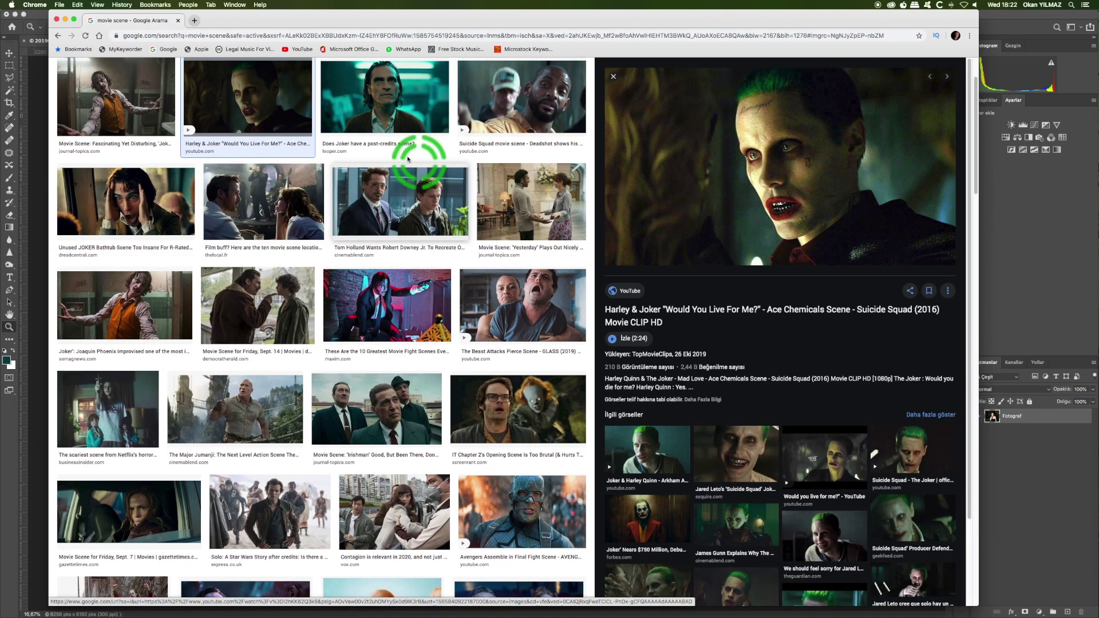
click(360, 126)
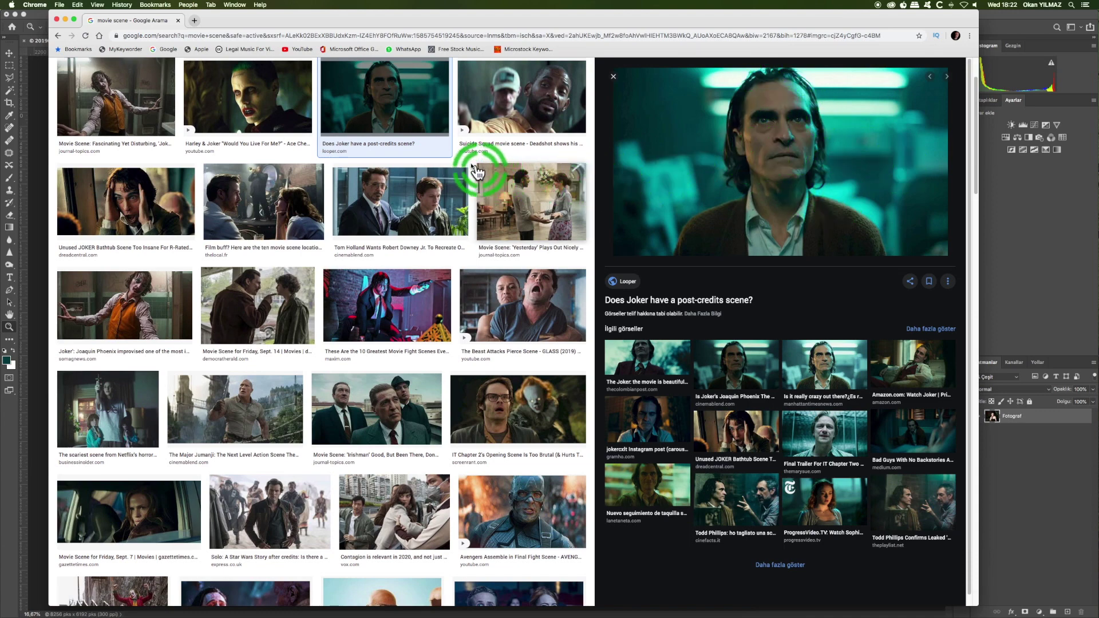
click(508, 113)
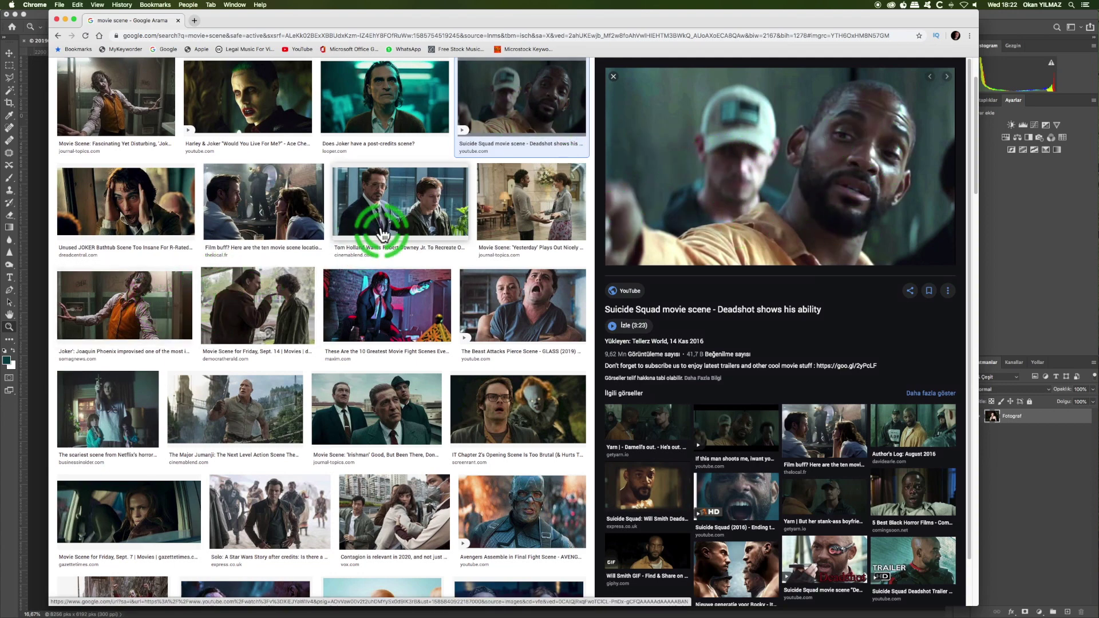
click(394, 205)
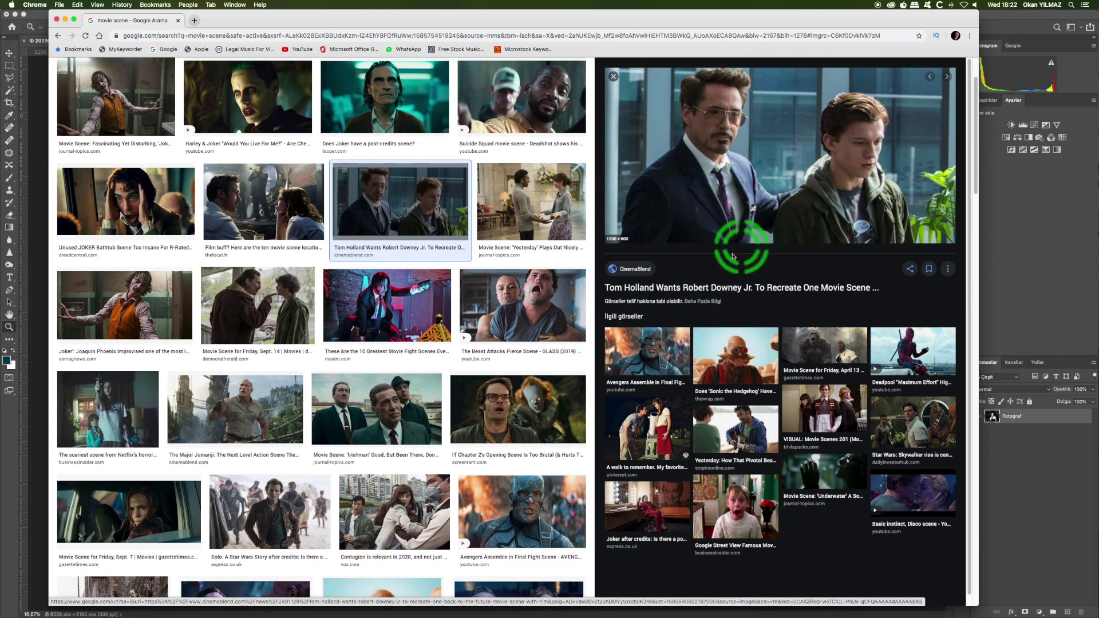
click(376, 401)
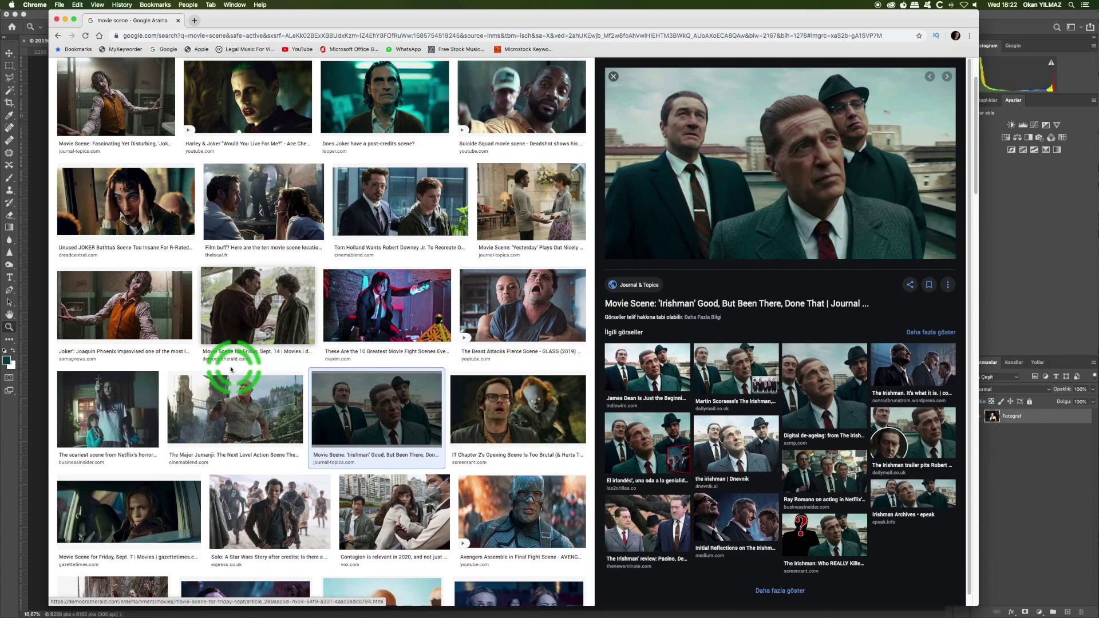
click(123, 511)
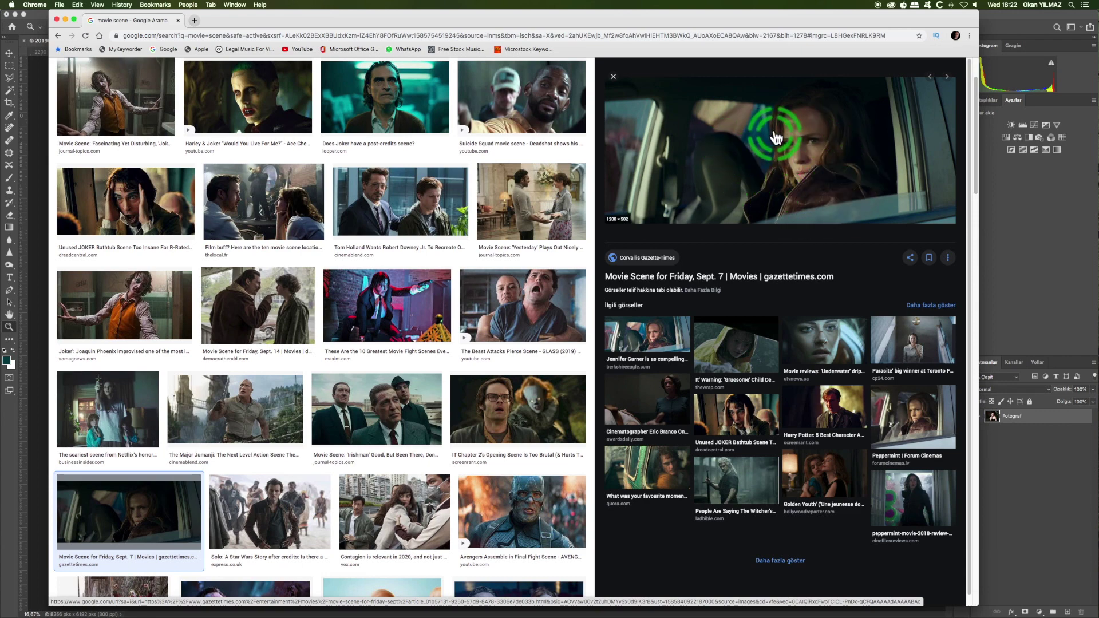
click(518, 509)
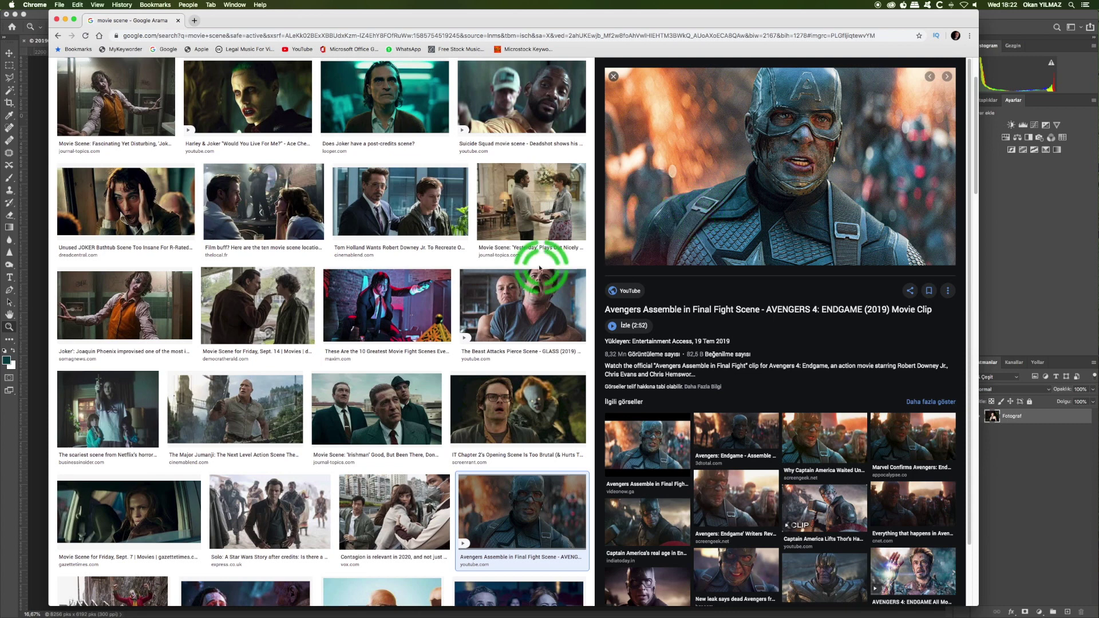
click(380, 291)
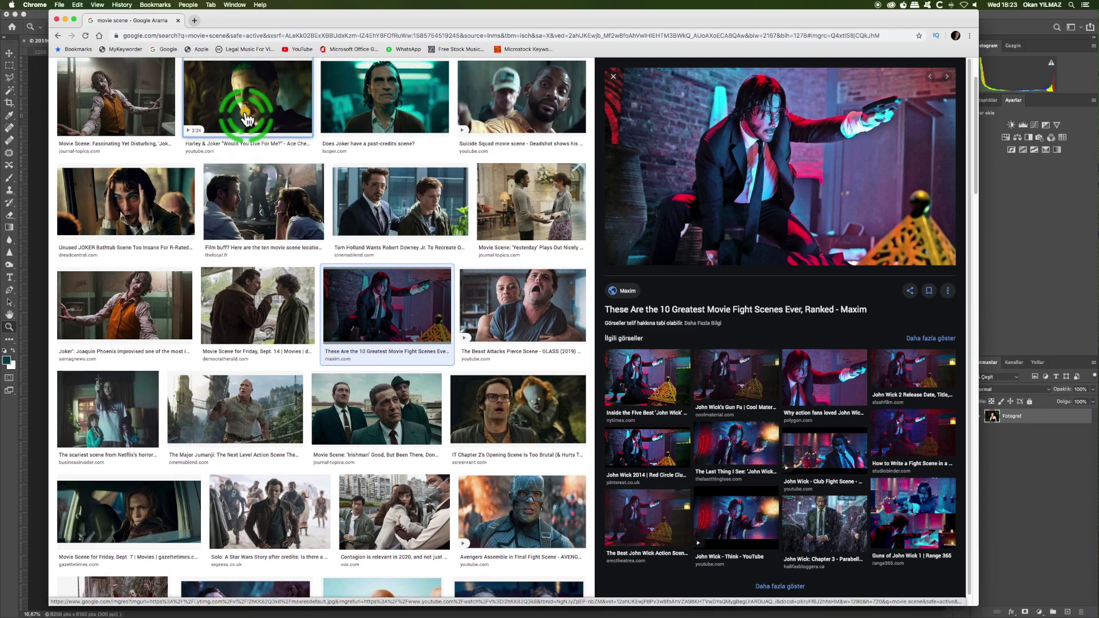
click(235, 97)
click(356, 102)
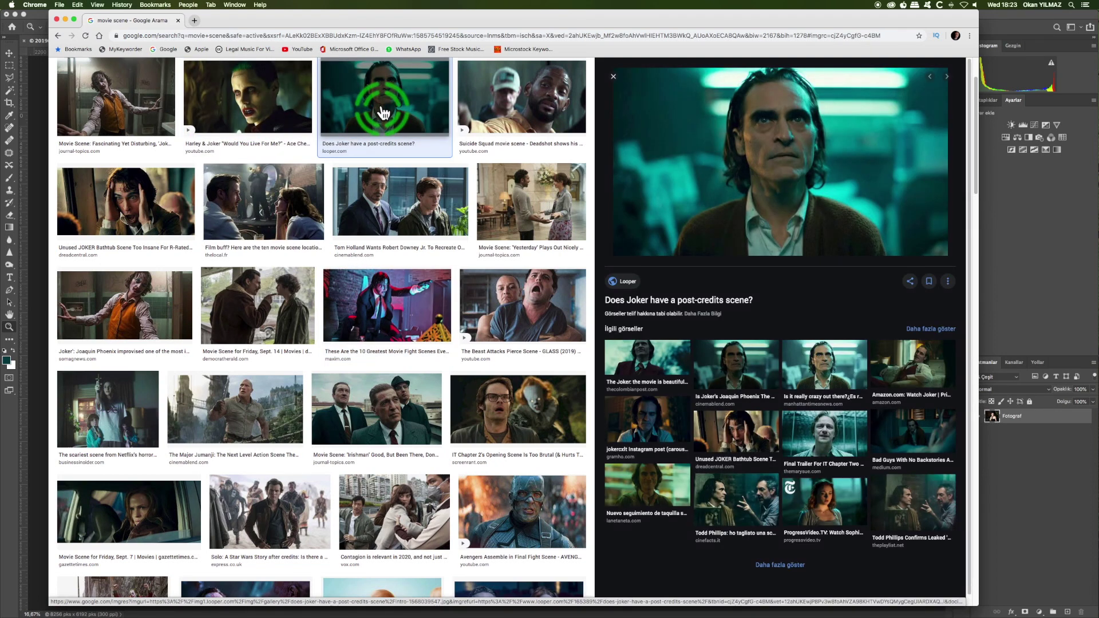
Minimize Chrome and show Photoshop's list of new fill and adjustment layer types
click(66, 21)
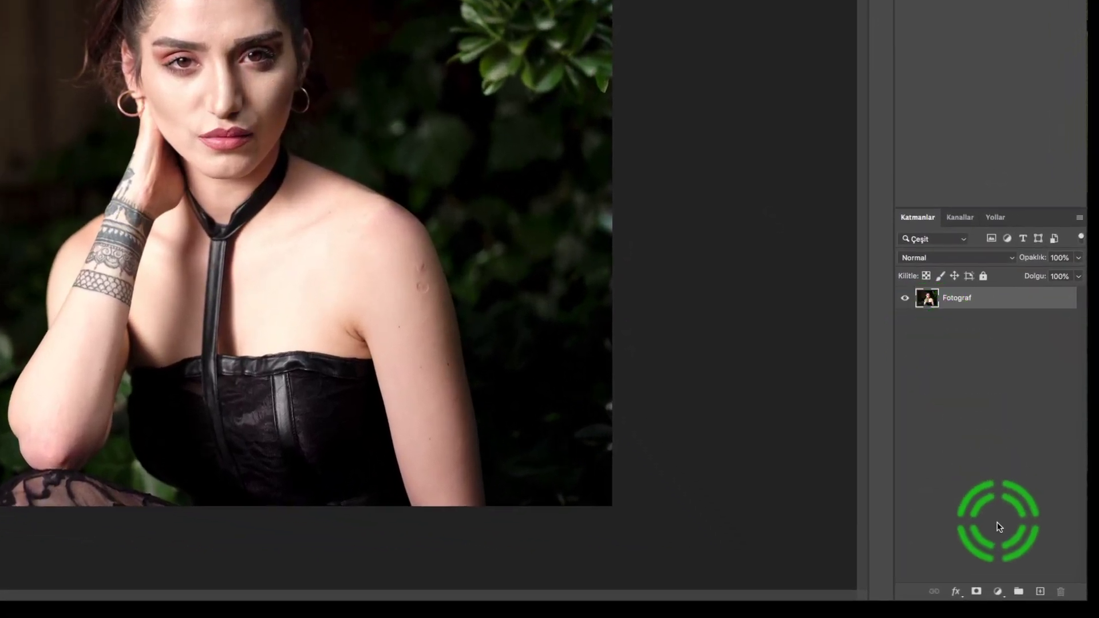
click(998, 591)
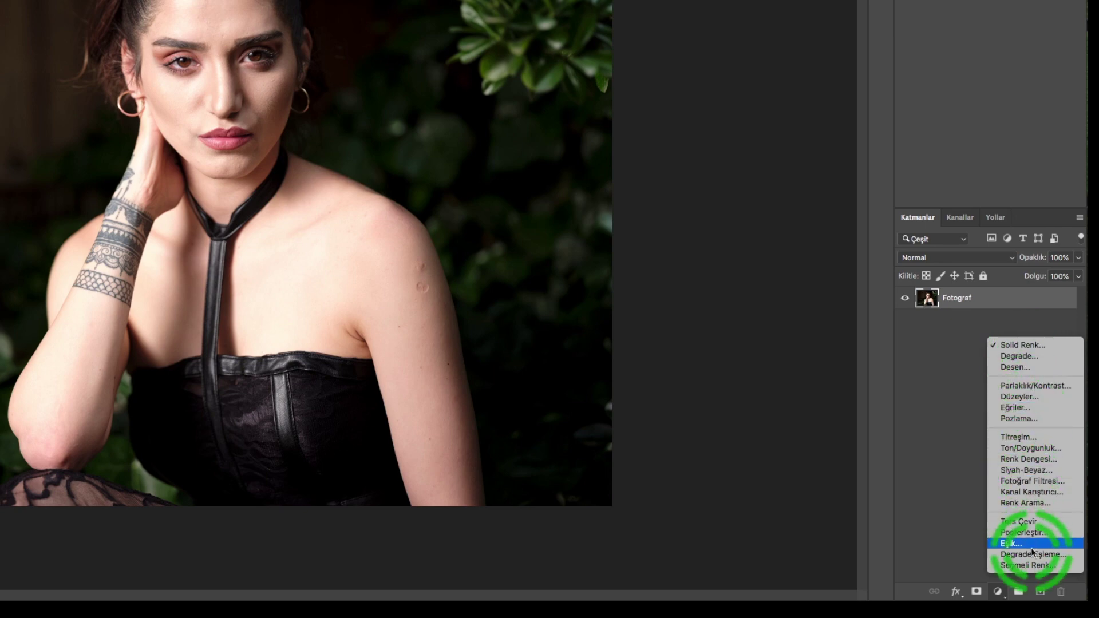
Add a dark navy-blue Solid Color fill layer, Renkli Dolgu 1, above the portrait
click(1025, 346)
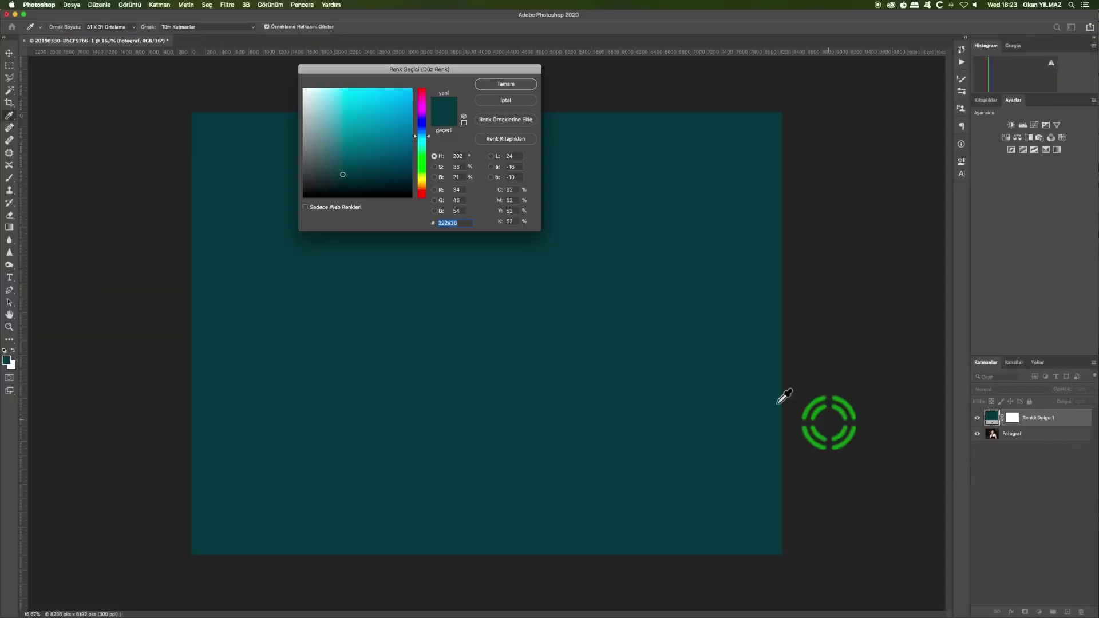
mouse_move(421, 148)
mouse_down()
mouse_move(428, 138)
mouse_move(428, 150)
mouse_up()
drag(425, 177, 424, 123)
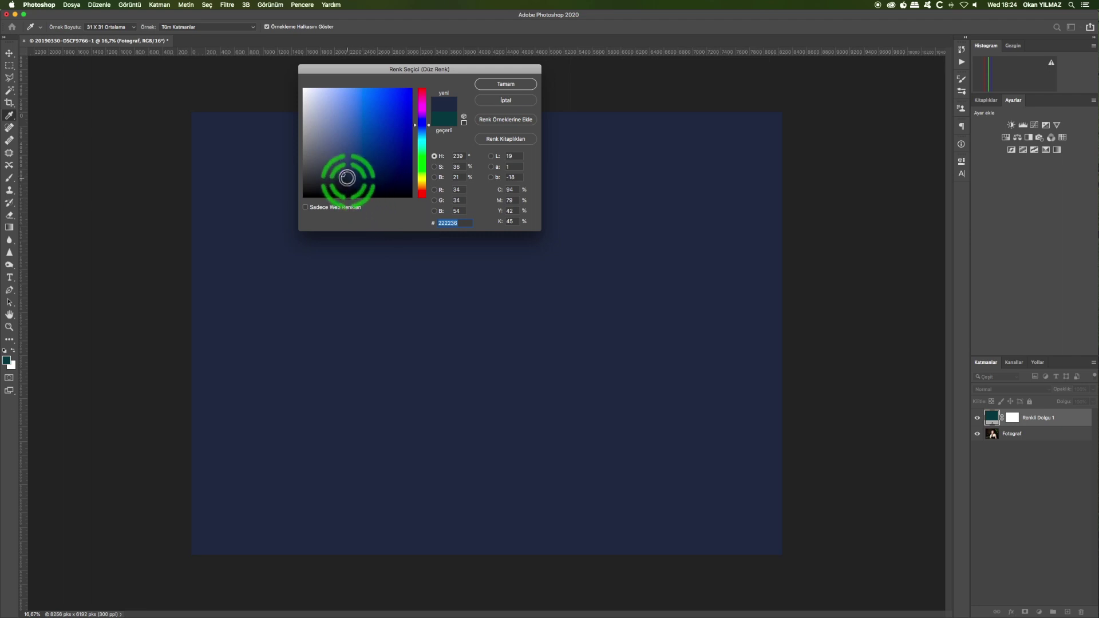
drag(343, 173, 359, 167)
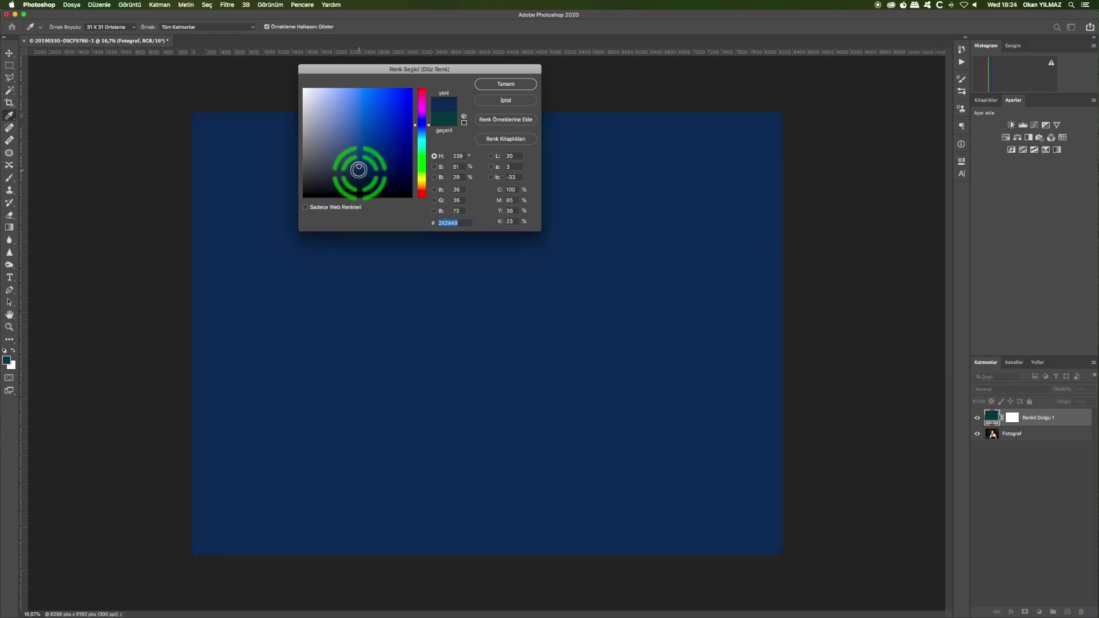
click(507, 90)
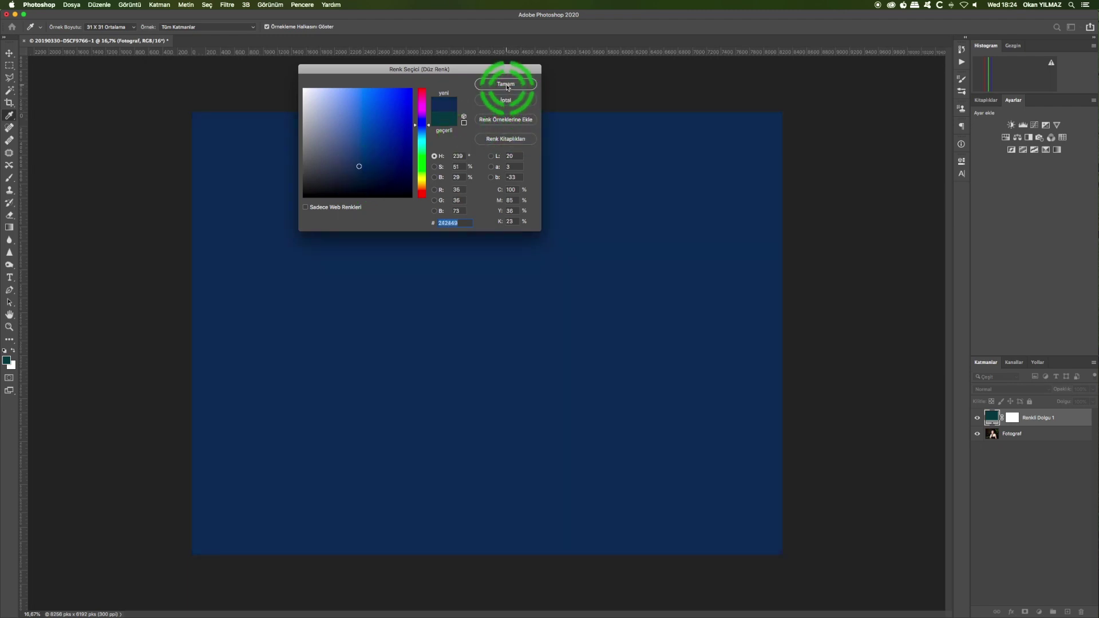
click(506, 86)
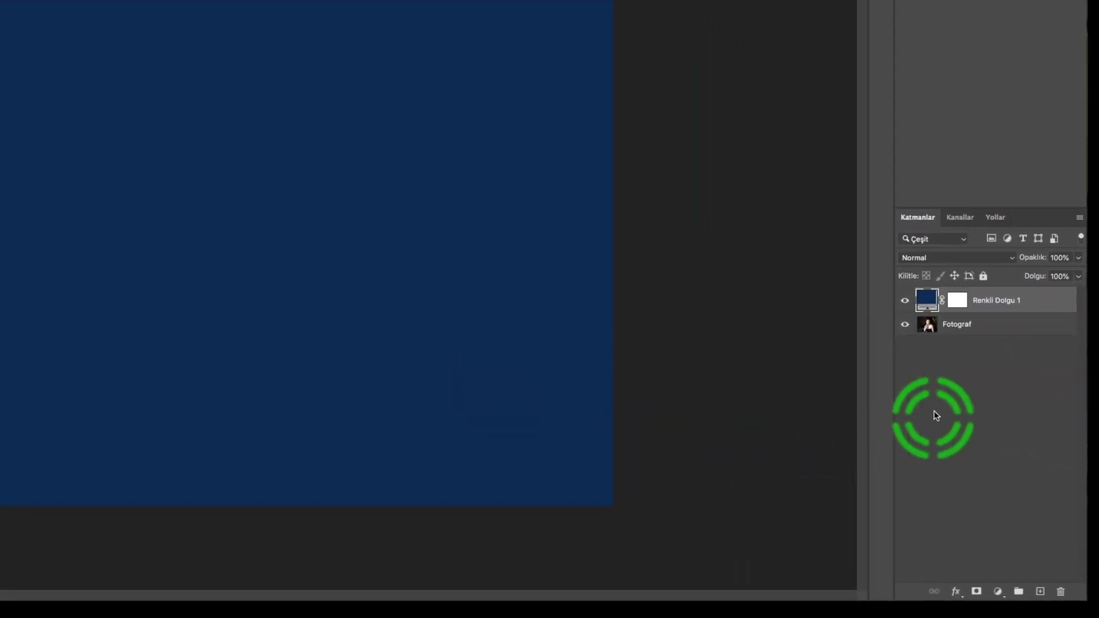
Open Blending Options for Renkli Dolgu 1 and move the Layer Style dialog aside
double_click(1049, 299)
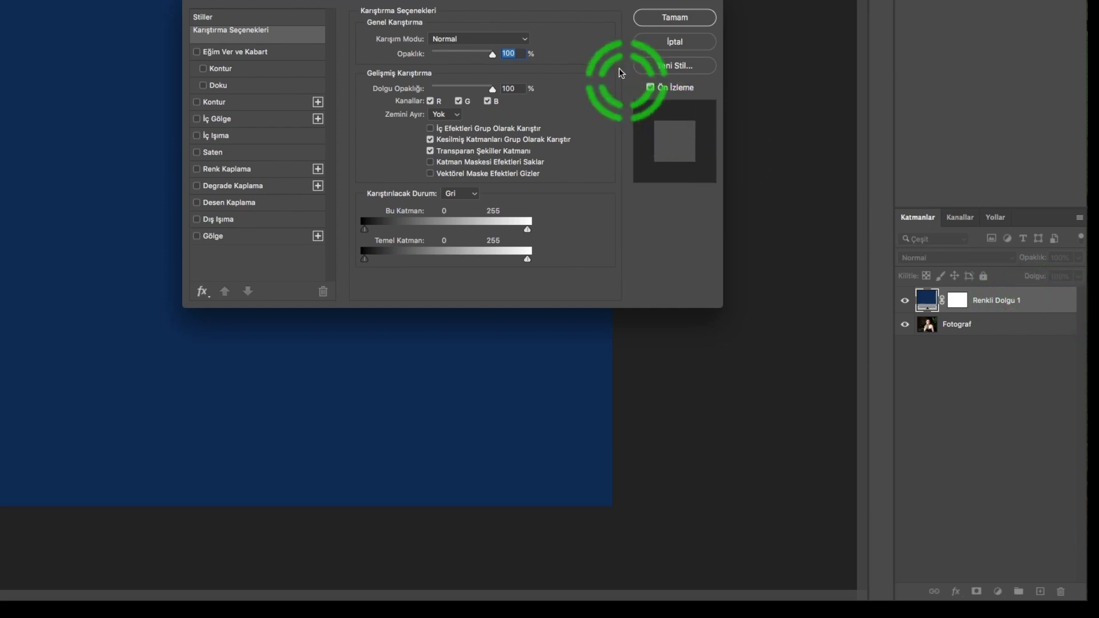
drag(560, 2, 703, 0)
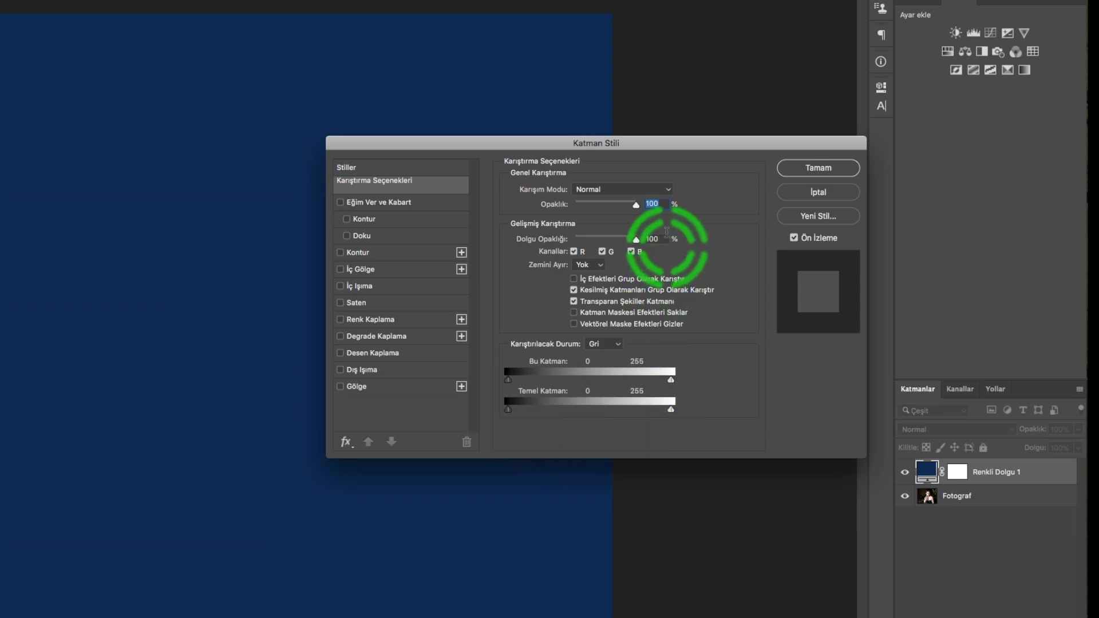
mouse_move(654, 150)
mouse_down()
mouse_move(787, 156)
mouse_move(778, 66)
mouse_up()
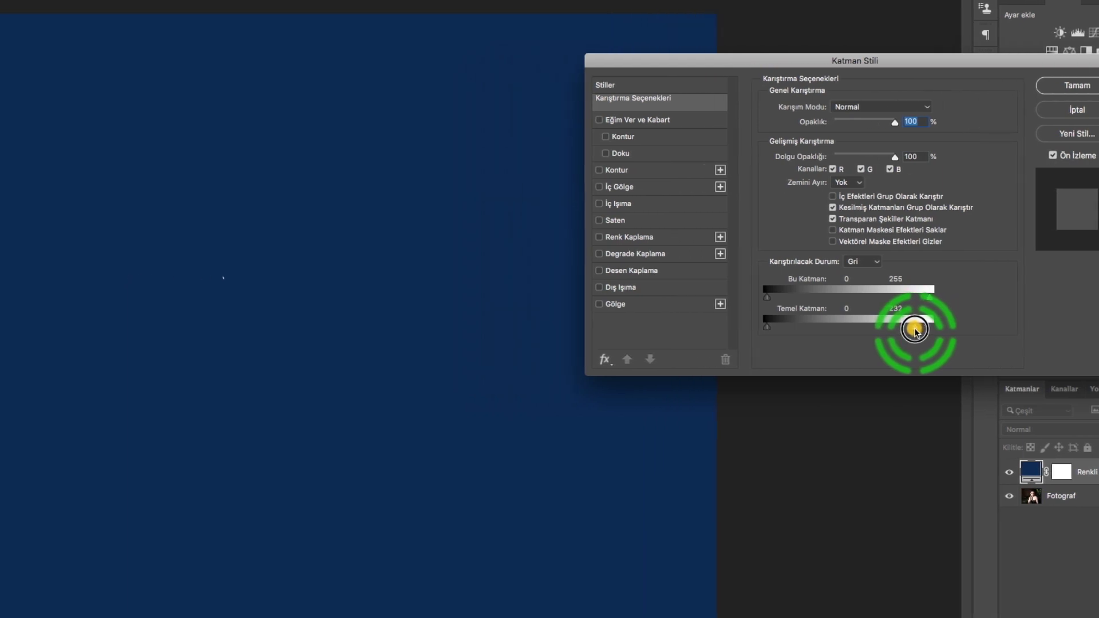
Set the navy layer's Underlying Layer Blend If to fade between 95 and 206
drag(825, 329, 796, 331)
drag(1084, 330, 1071, 330)
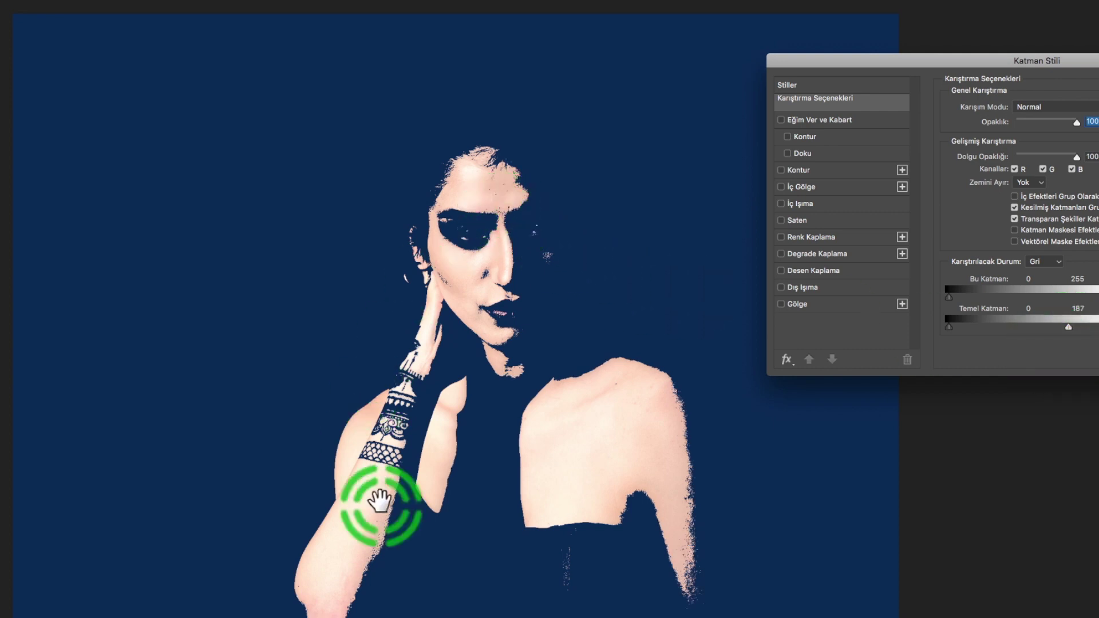
drag(527, 283, 518, 280)
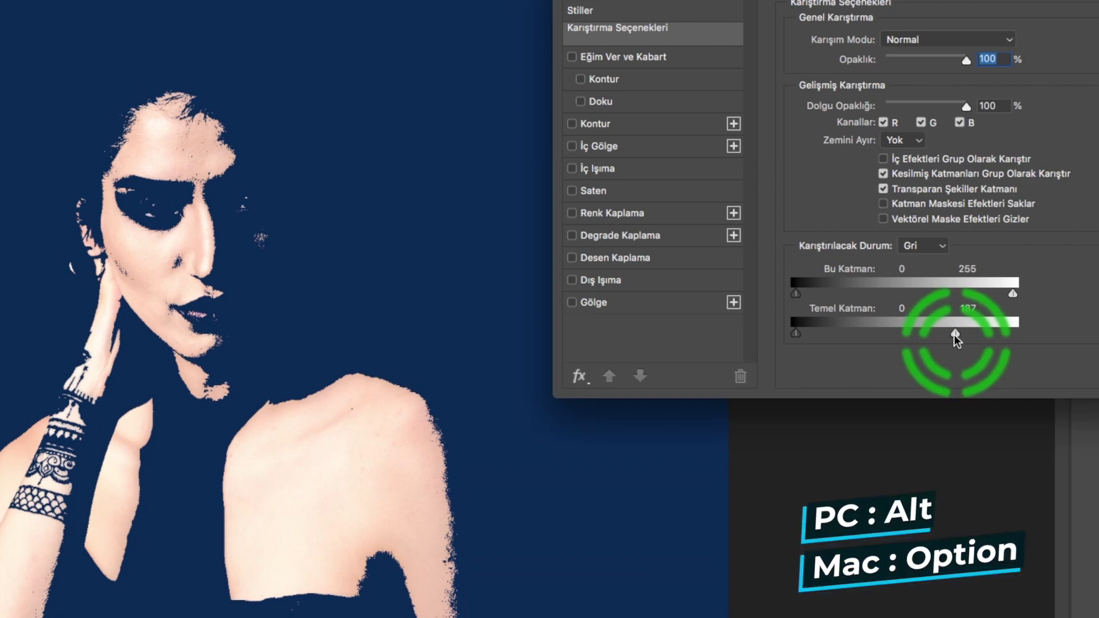
mouse_move(955, 334)
mouse_down()
mouse_move(943, 339)
mouse_move(967, 336)
mouse_move(893, 336)
mouse_move(857, 322)
mouse_move(905, 321)
mouse_up()
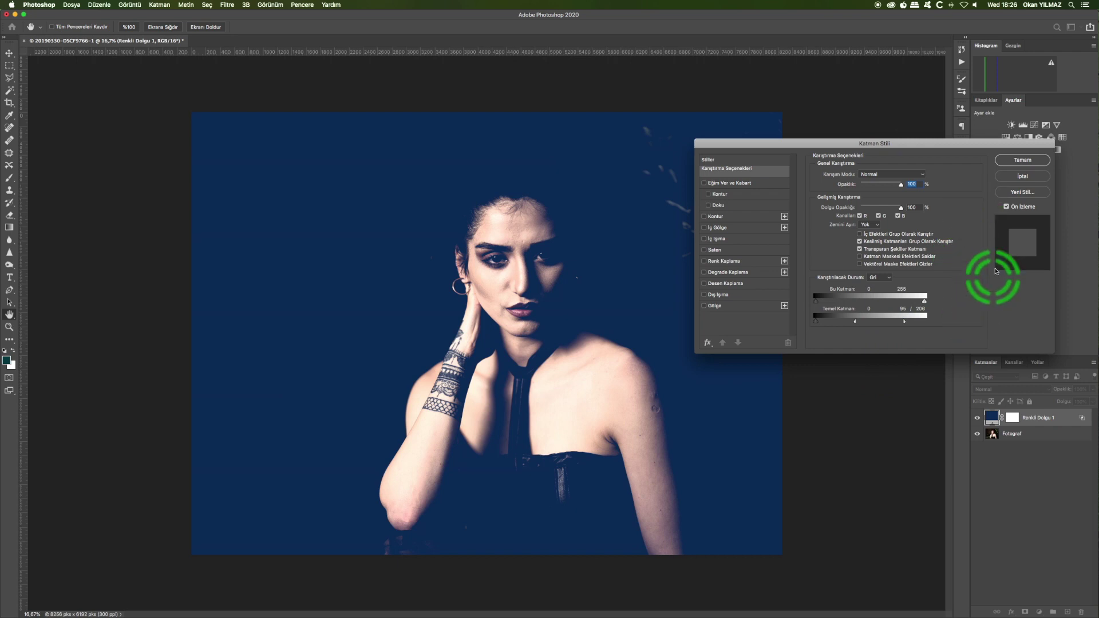
Apply the navy blend and lower Renkli Dolgu 1 opacity to about 63%
click(1016, 160)
key(z)
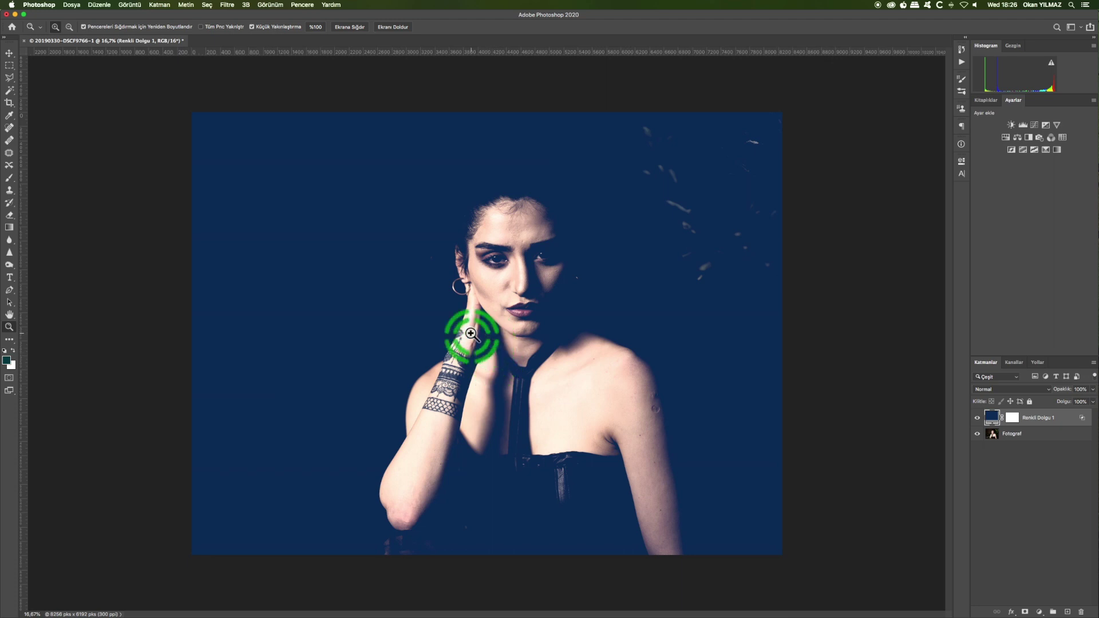
mouse_move(1078, 257)
mouse_down()
mouse_move(1070, 276)
mouse_move(1052, 272)
mouse_up()
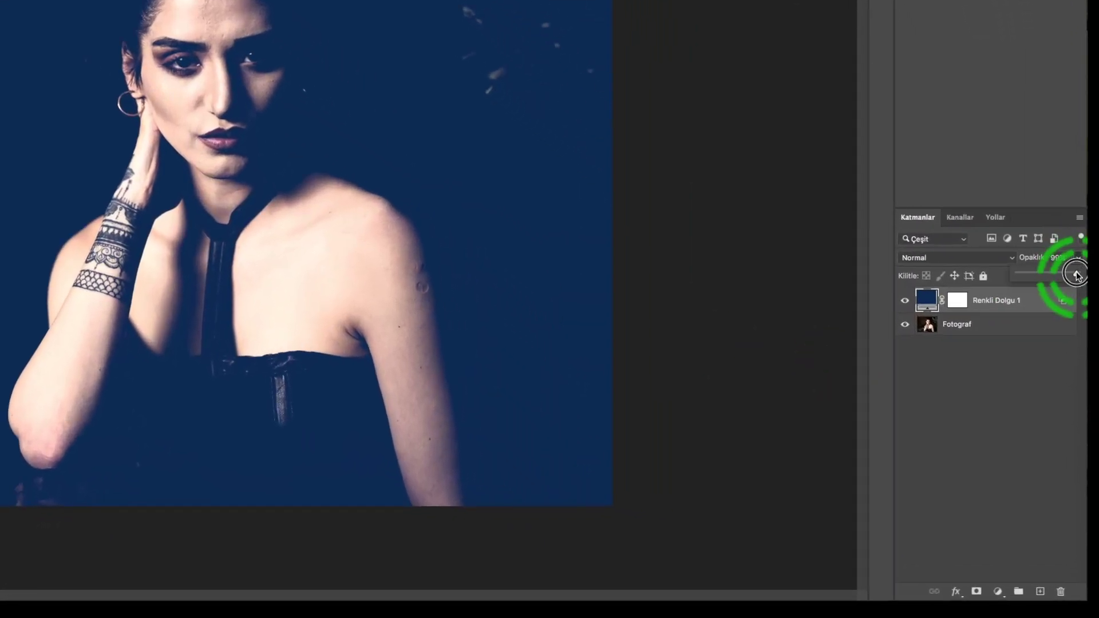
drag(1078, 401, 1081, 400)
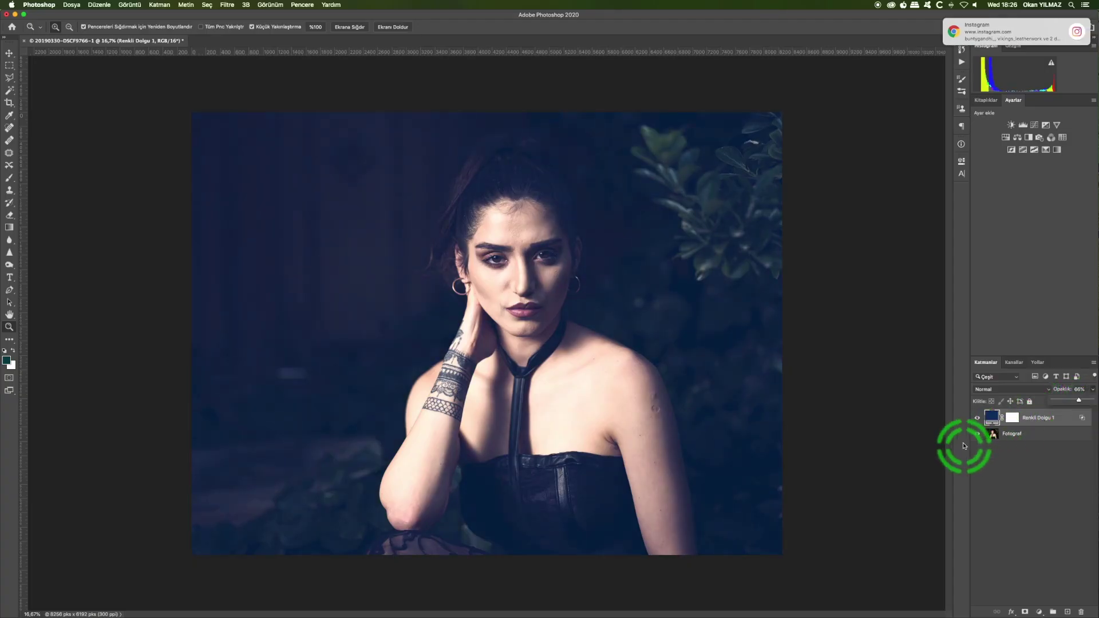
click(1005, 430)
click(1081, 410)
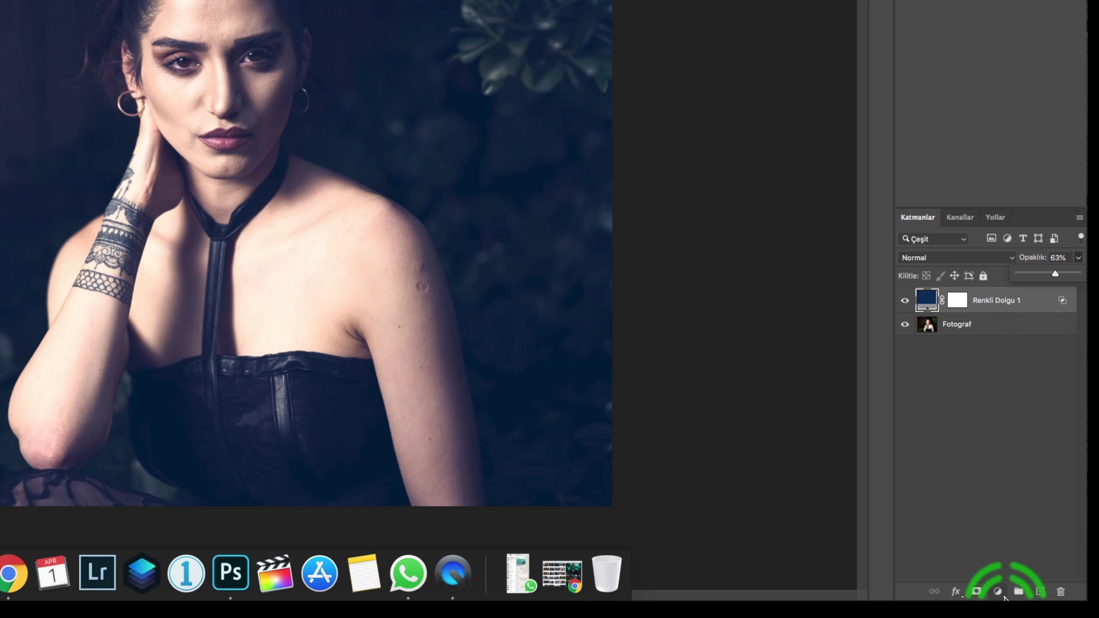
Add a bright orange Solid Color fill layer, Renkli Dolgu 2, above the navy fill
click(997, 592)
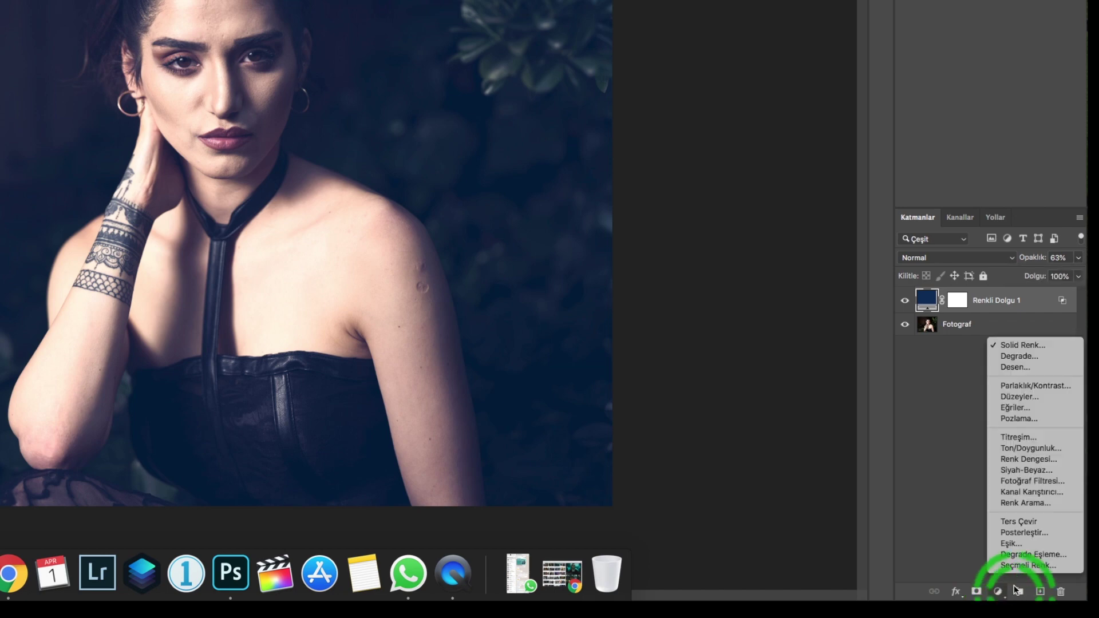
click(1007, 345)
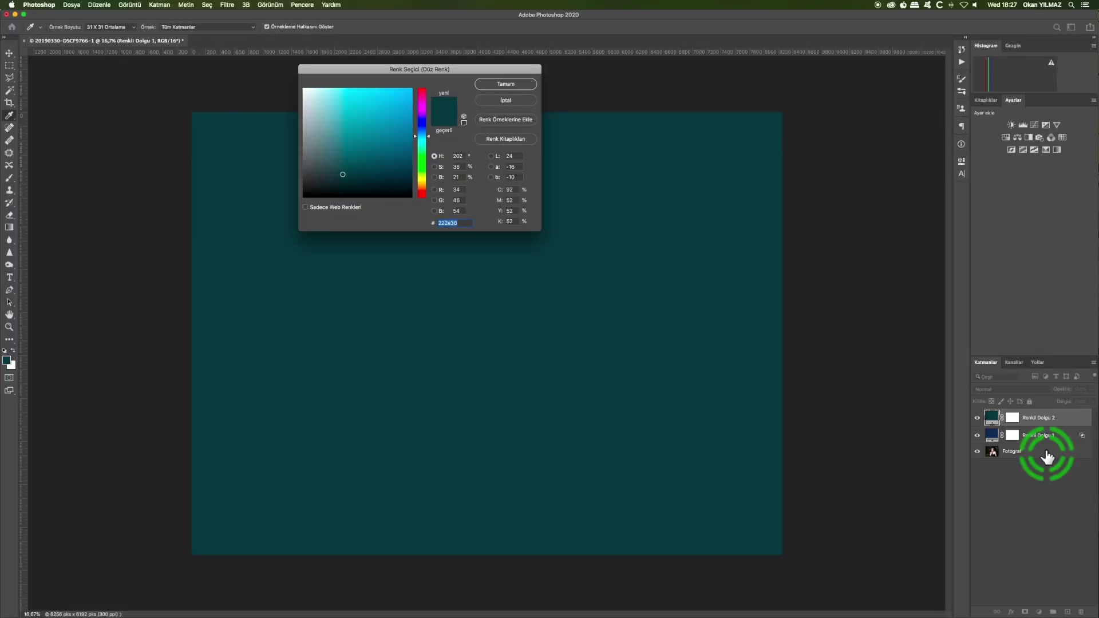
drag(417, 69, 665, 137)
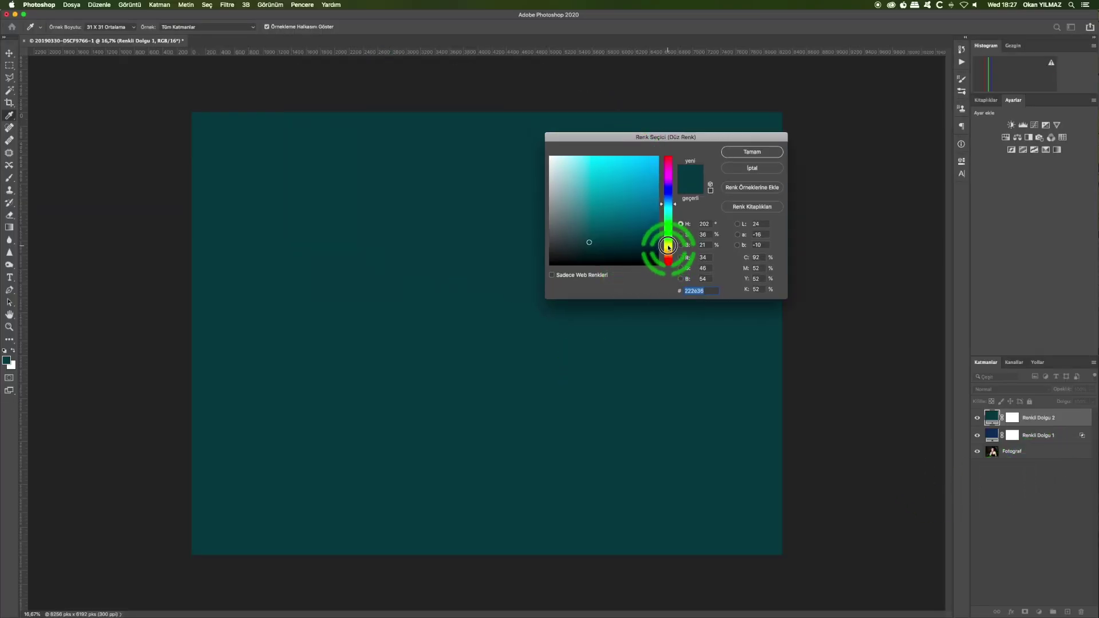
click(668, 246)
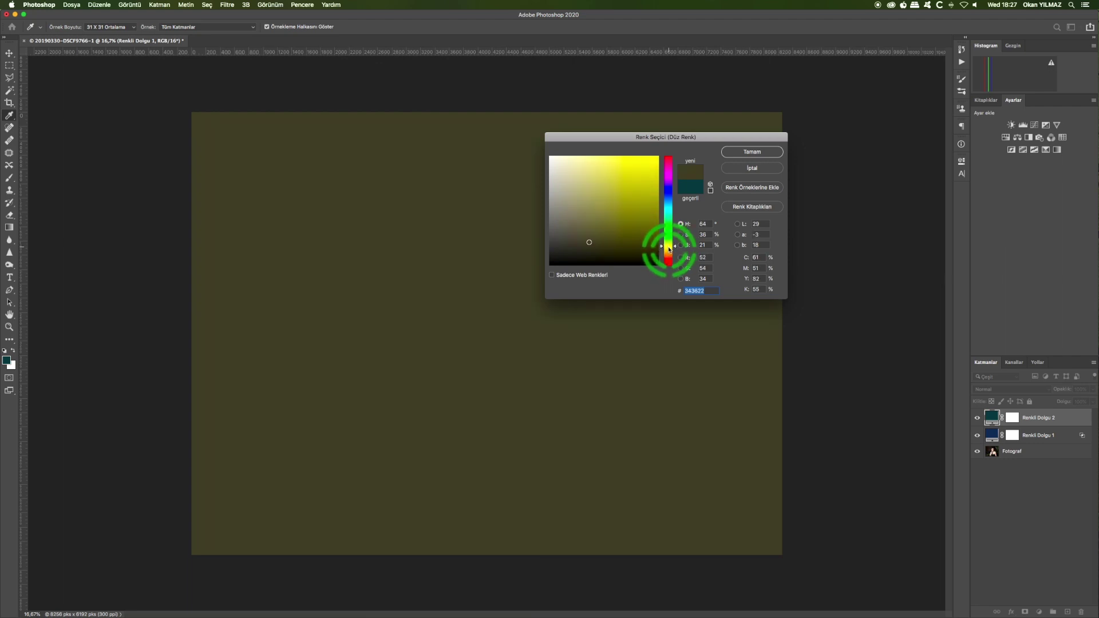
drag(577, 203, 643, 194)
drag(667, 246, 668, 251)
click(675, 139)
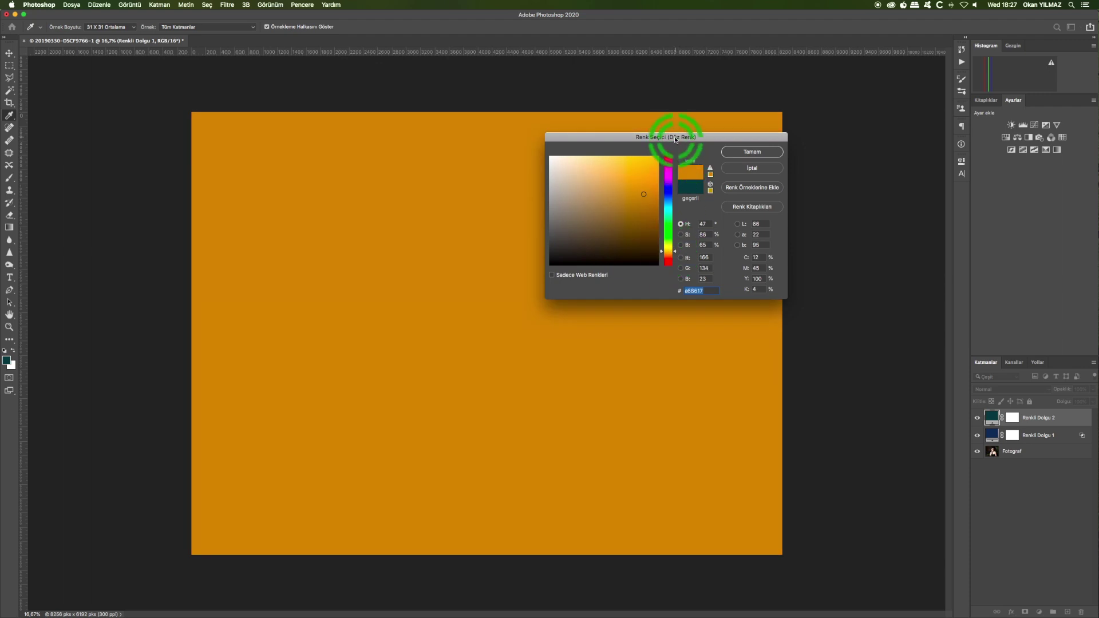
drag(675, 139, 728, 157)
drag(697, 212, 699, 199)
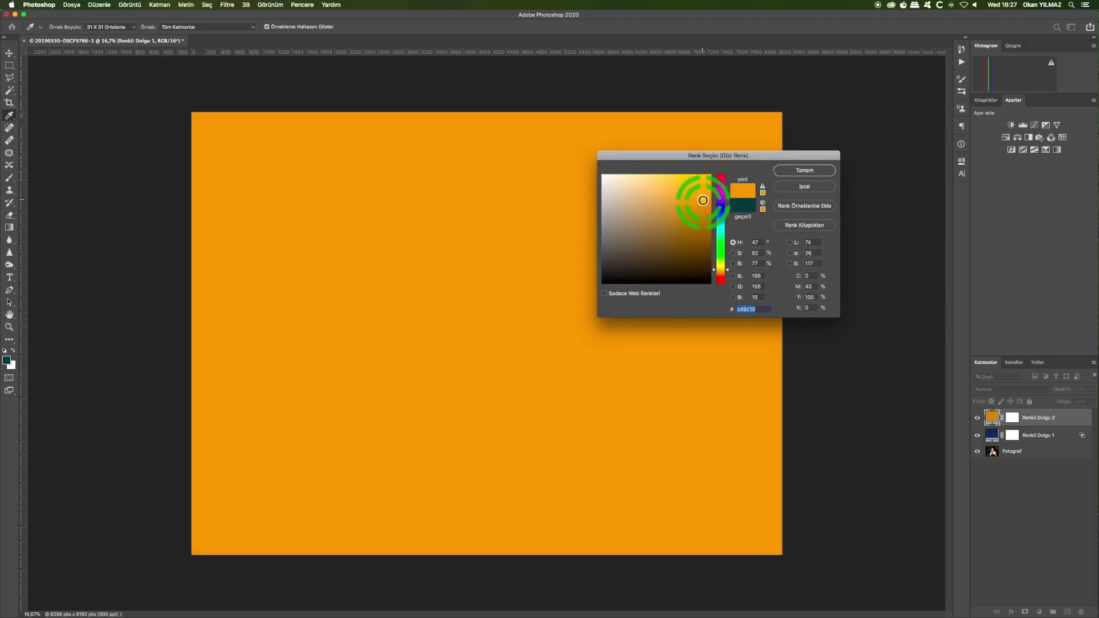
click(802, 171)
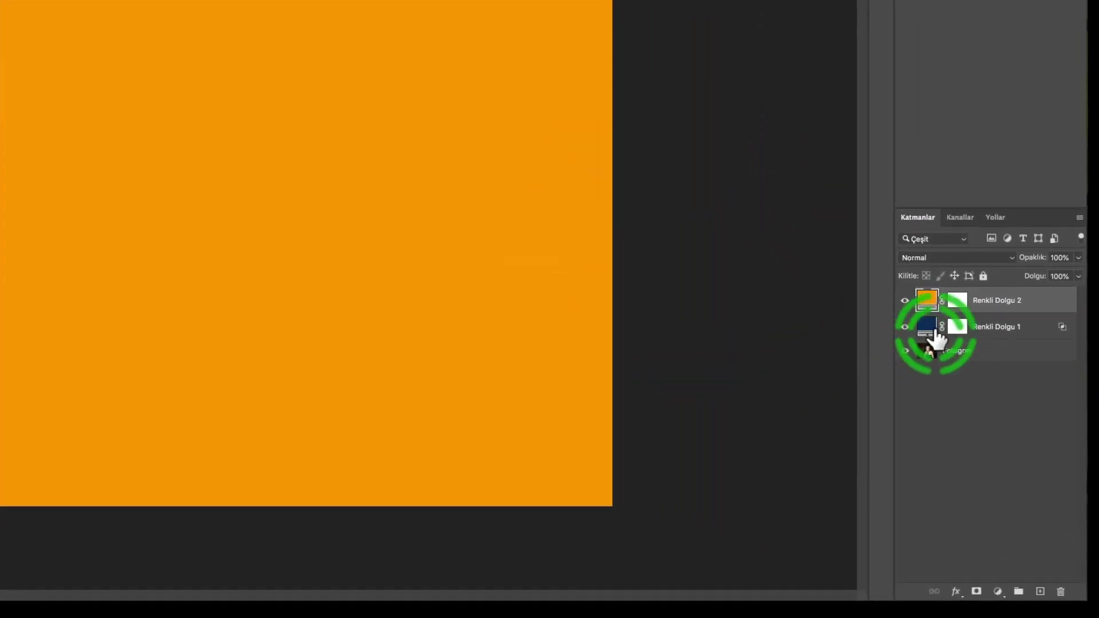
Set Renkli Dolgu 2's split Underlying Layer Blend If so orange shows only on lit skin
double_click(1042, 303)
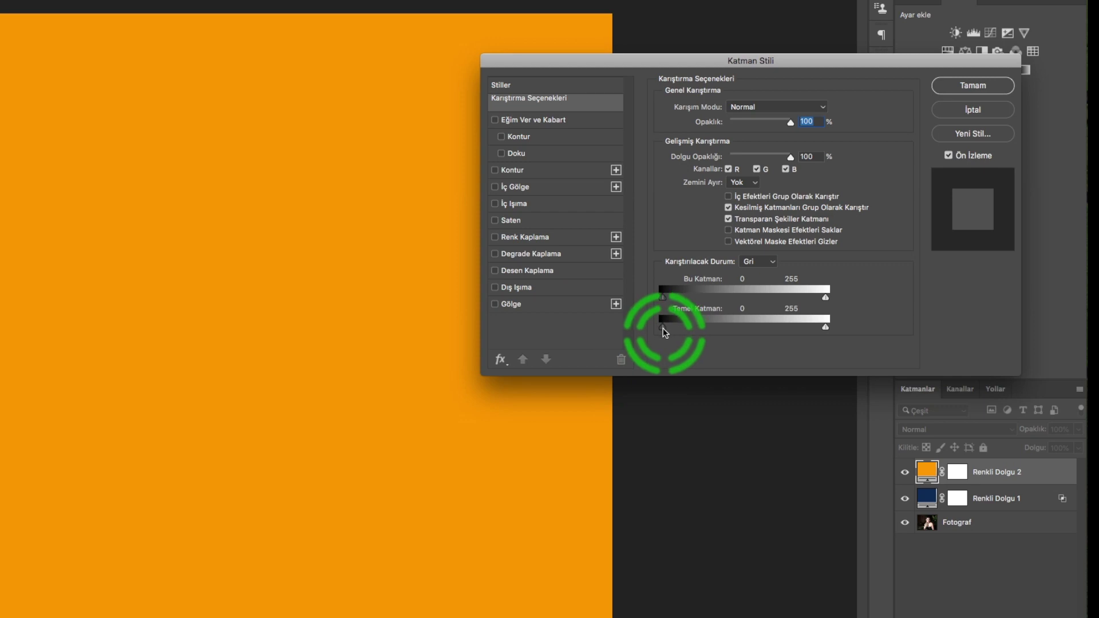
drag(663, 327, 689, 328)
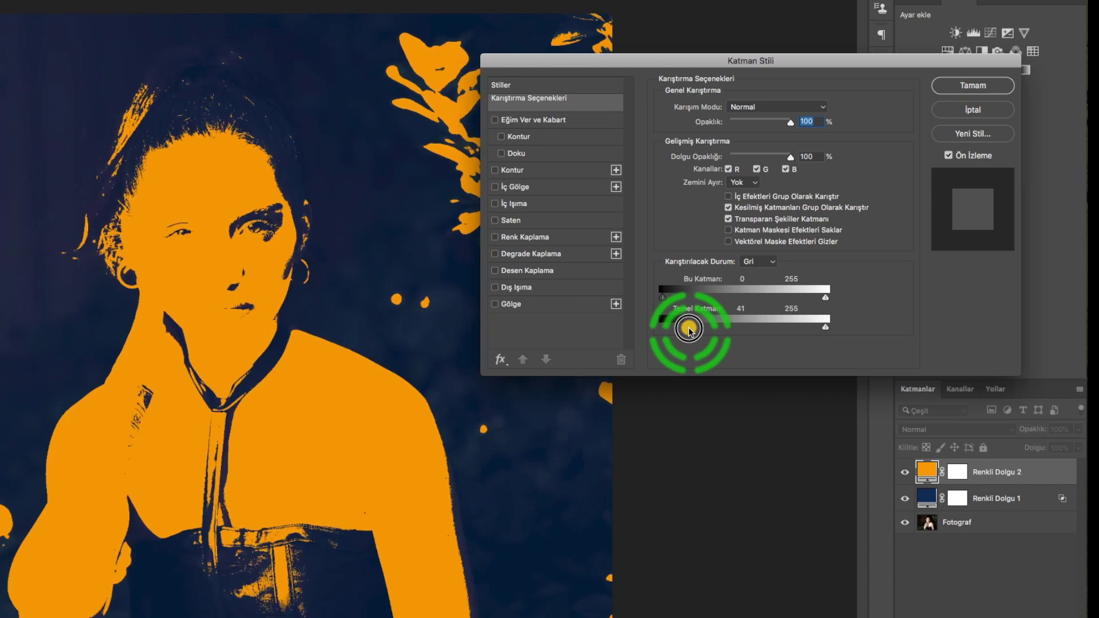
drag(689, 331, 692, 328)
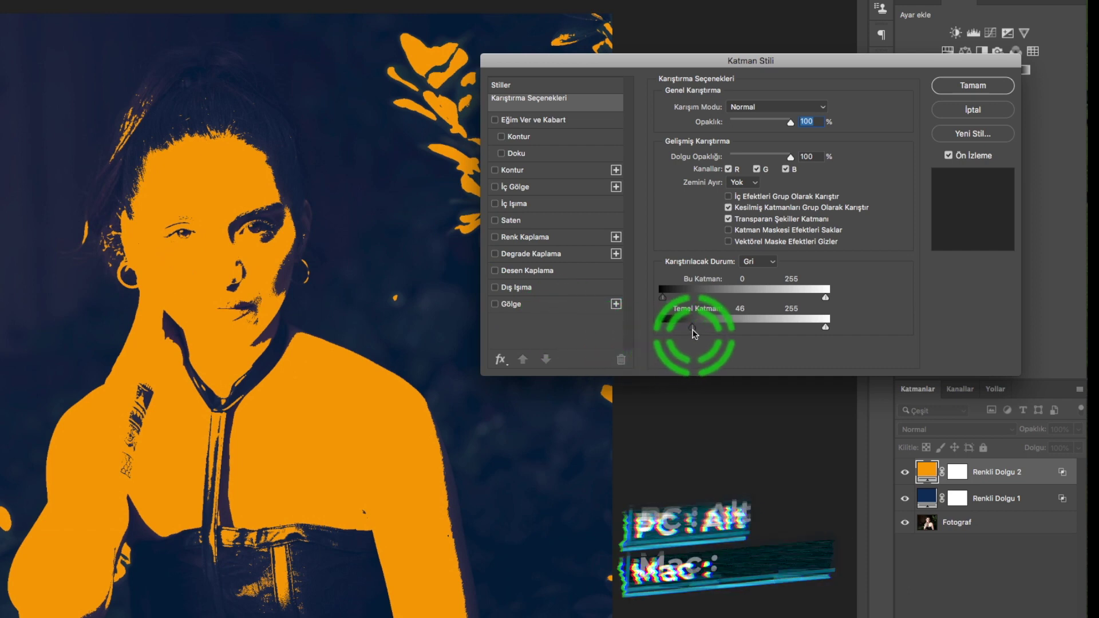
key(alt)
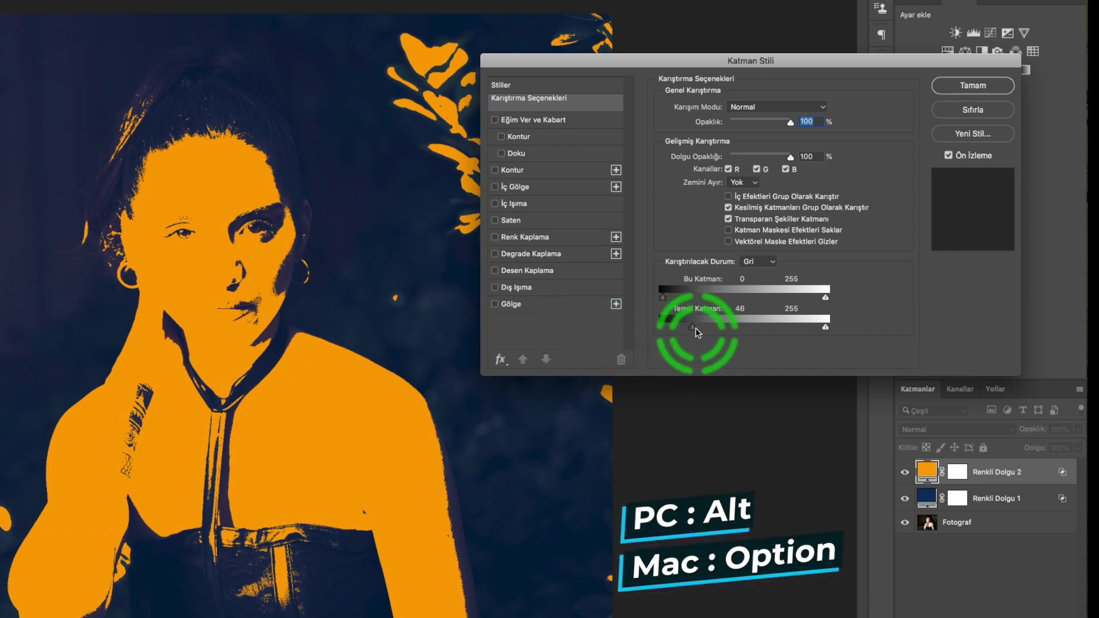
drag(693, 330, 791, 330)
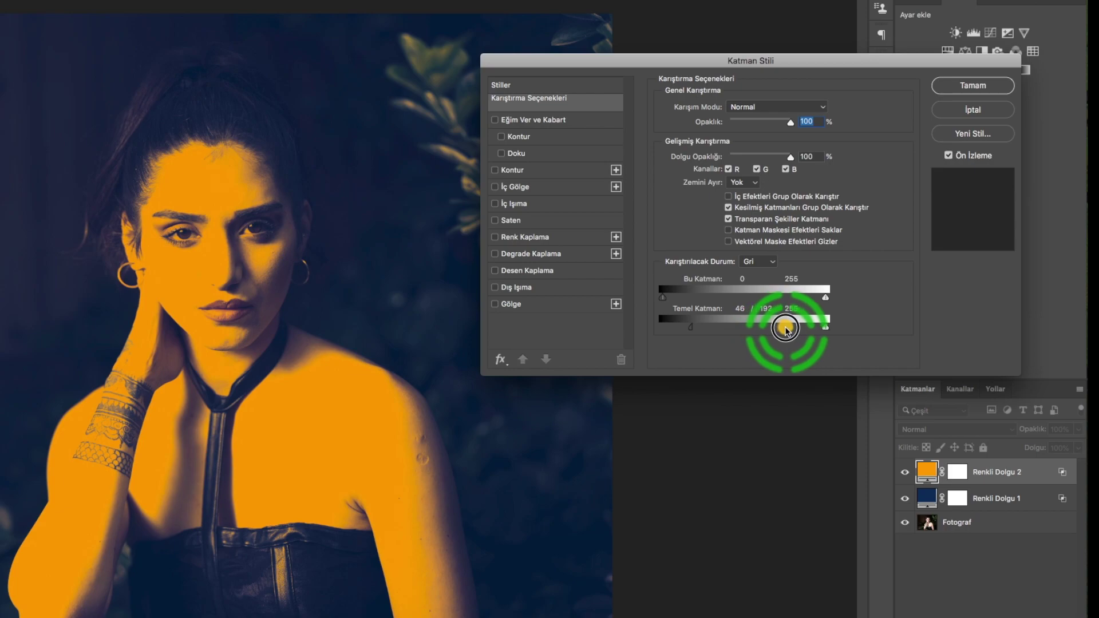
drag(690, 326, 708, 327)
drag(846, 321, 844, 321)
drag(923, 321, 918, 321)
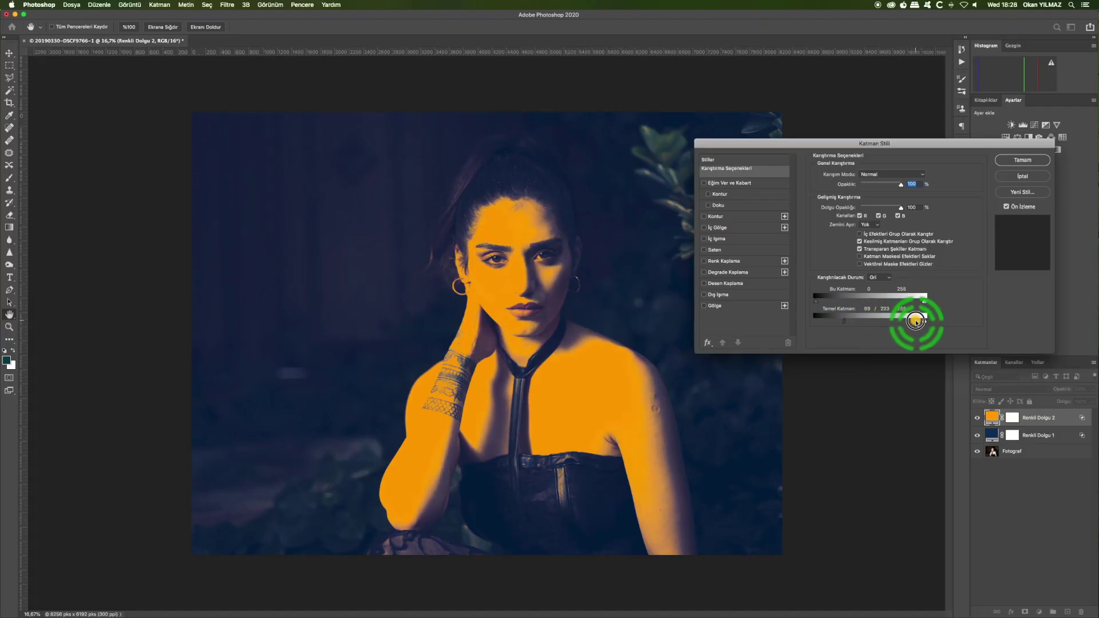
Apply the orange blend and lower Renkli Dolgu 2 opacity to about 22%
click(1022, 160)
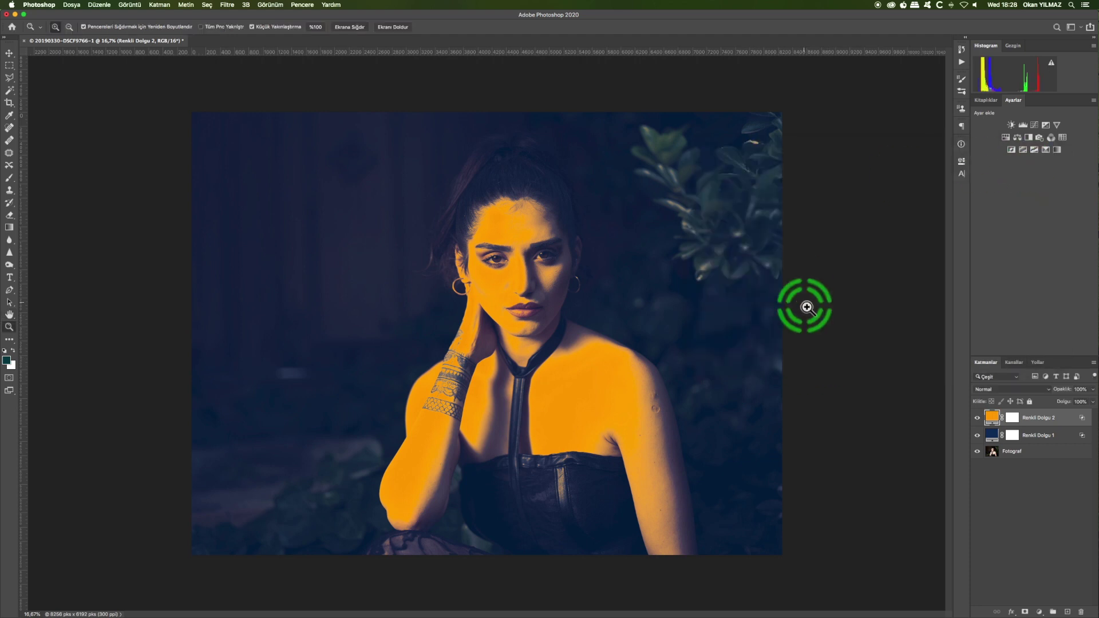
key(z)
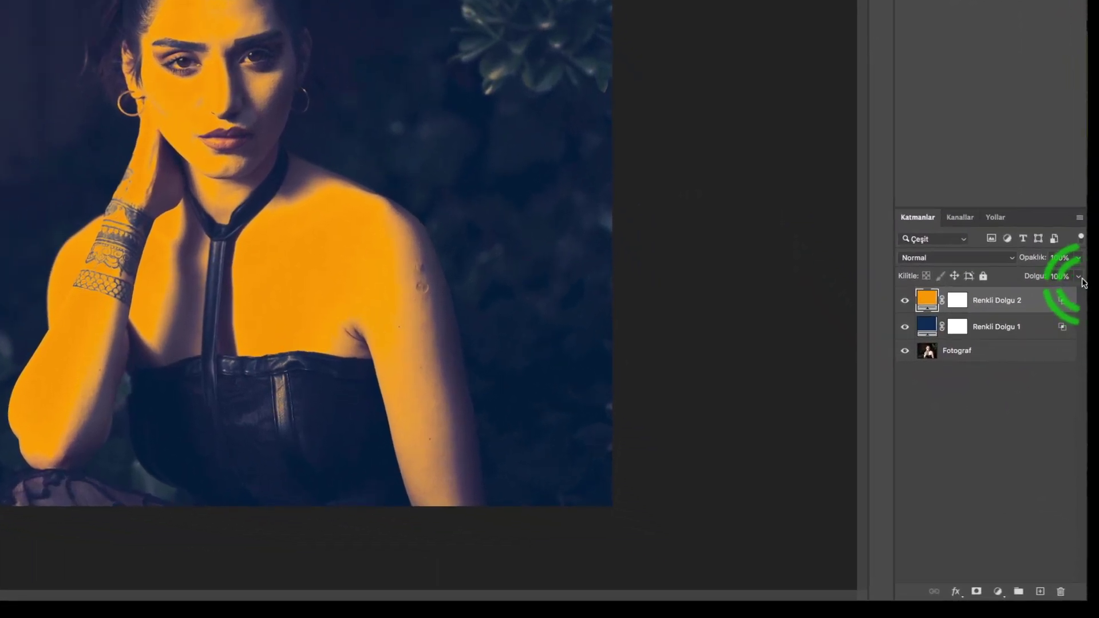
click(1078, 275)
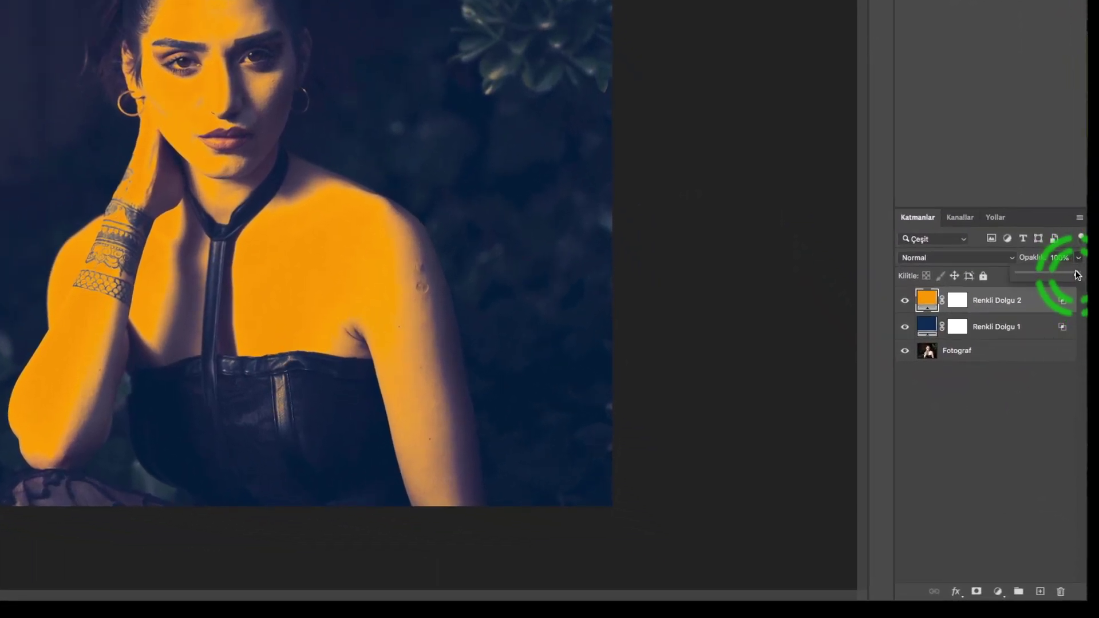
drag(1076, 275, 1039, 274)
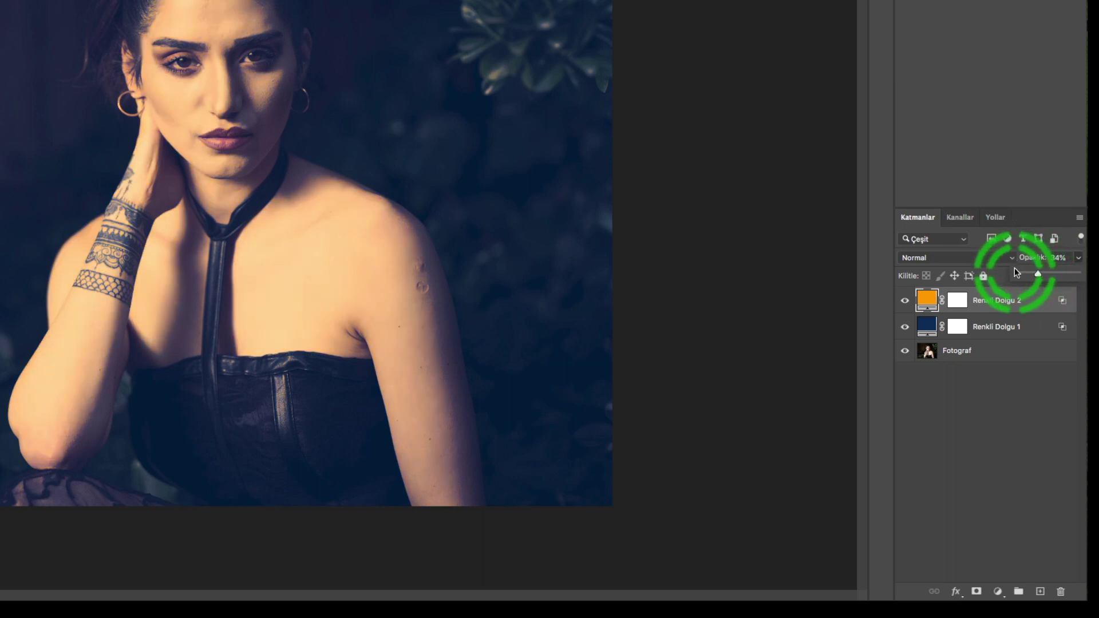
drag(1039, 275, 1029, 275)
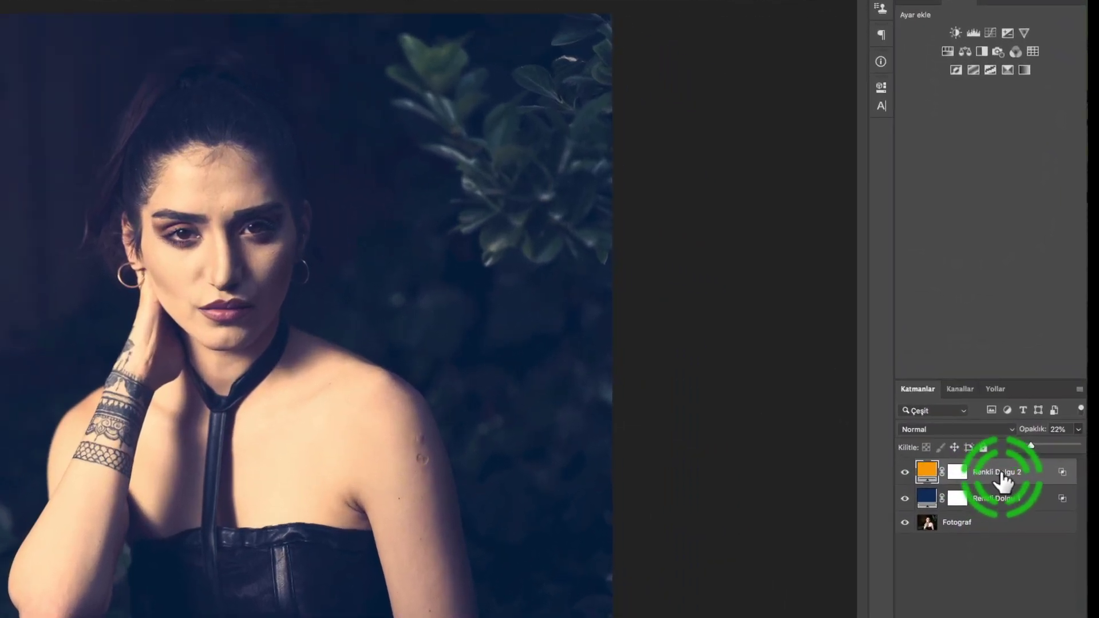
Move the orange layer's Underlying Layer white slider left so it tapers in highlights
double_click(1050, 472)
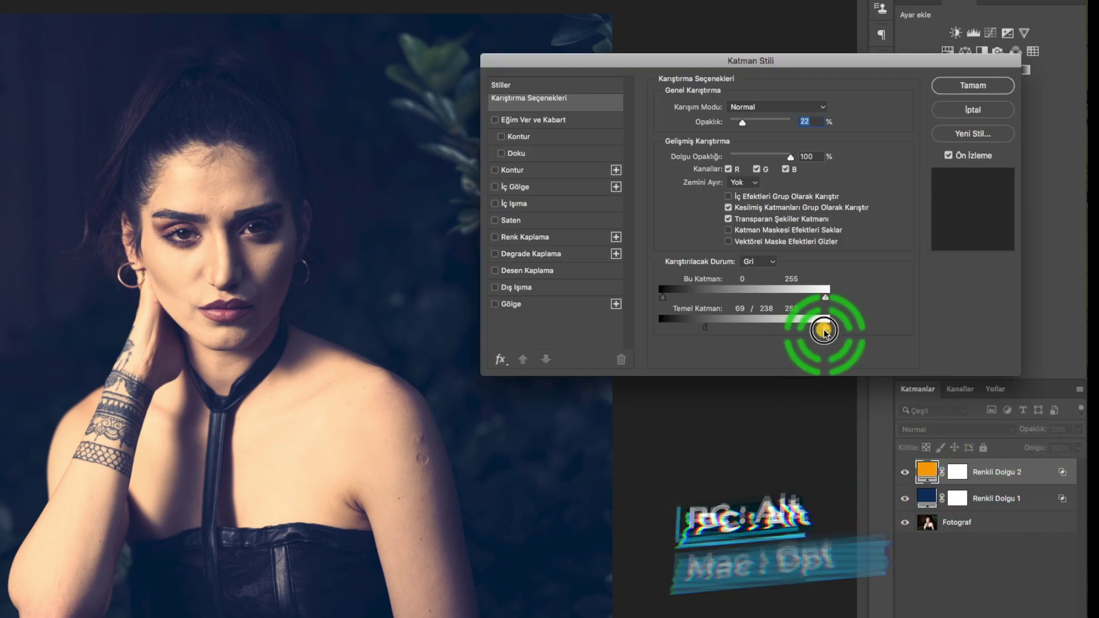
drag(825, 327, 772, 327)
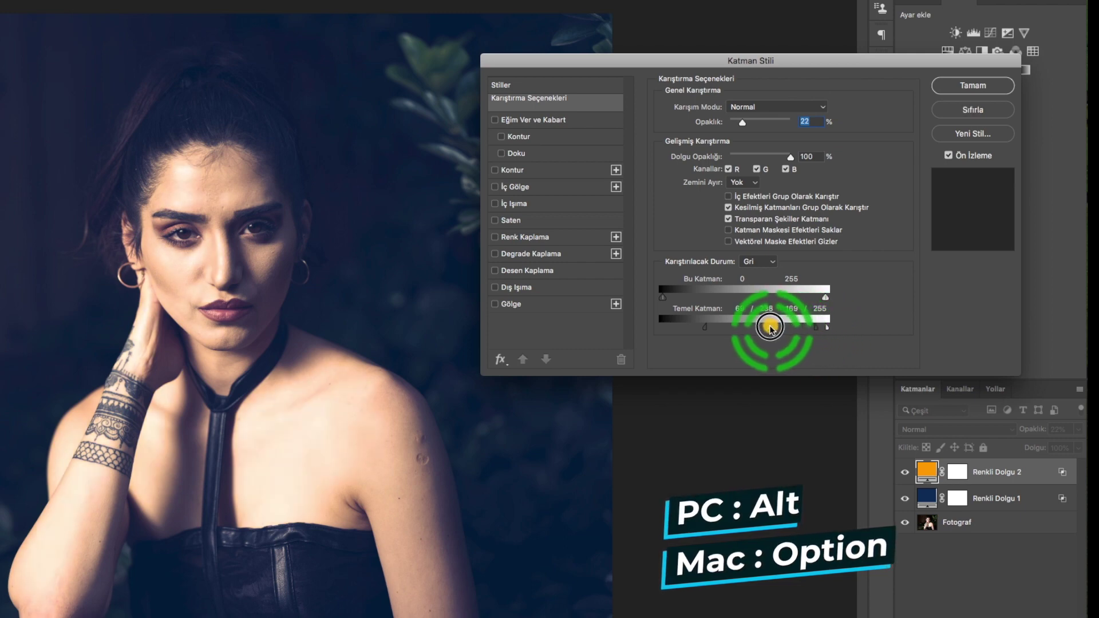
drag(772, 327, 749, 327)
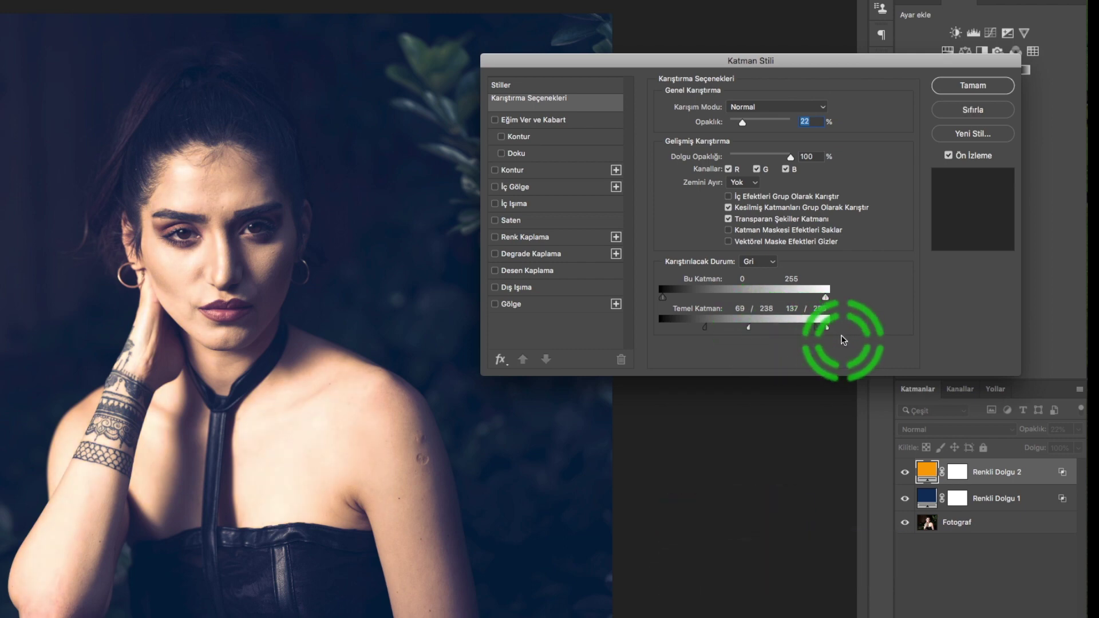
drag(828, 330, 824, 331)
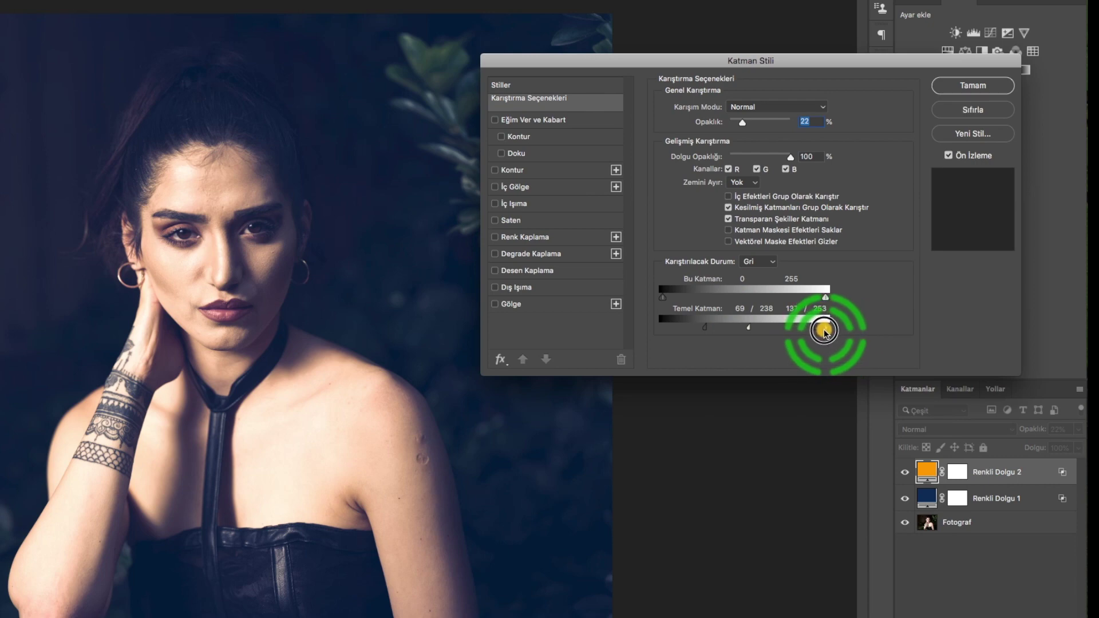
click(966, 95)
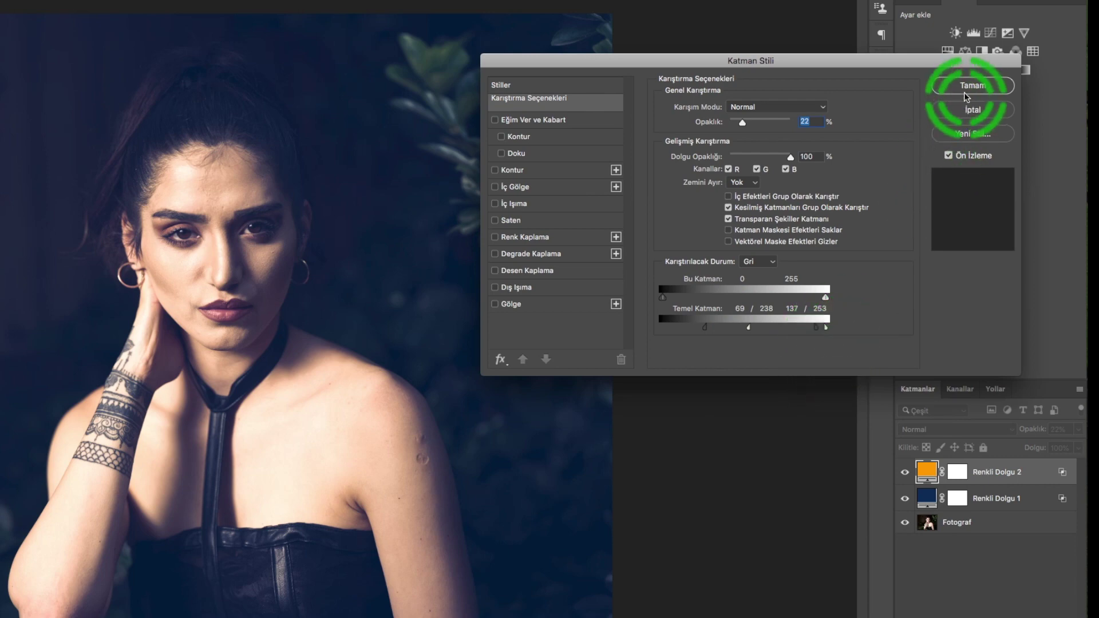
click(952, 449)
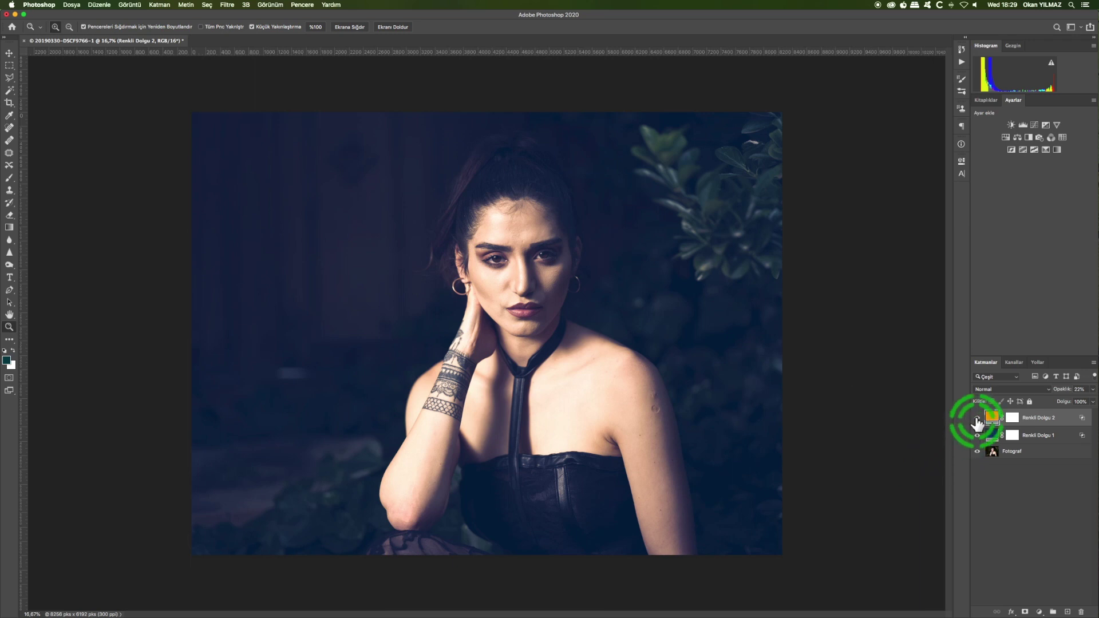
Toggle both fill layers' visibility to compare with the original, leaving both on
drag(977, 422, 977, 441)
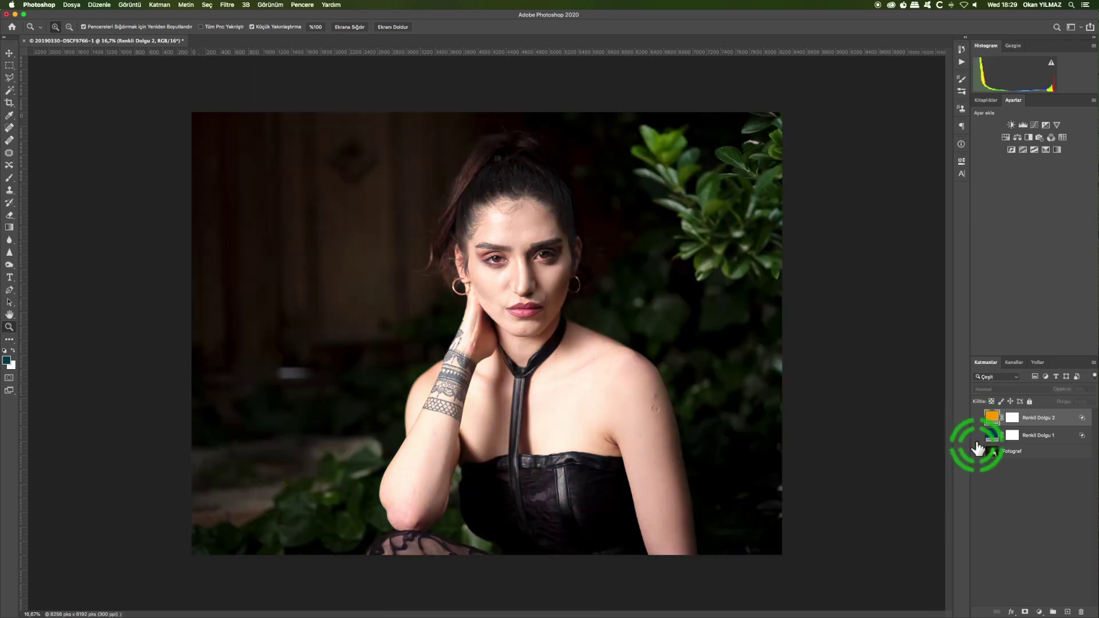
click(977, 438)
click(977, 424)
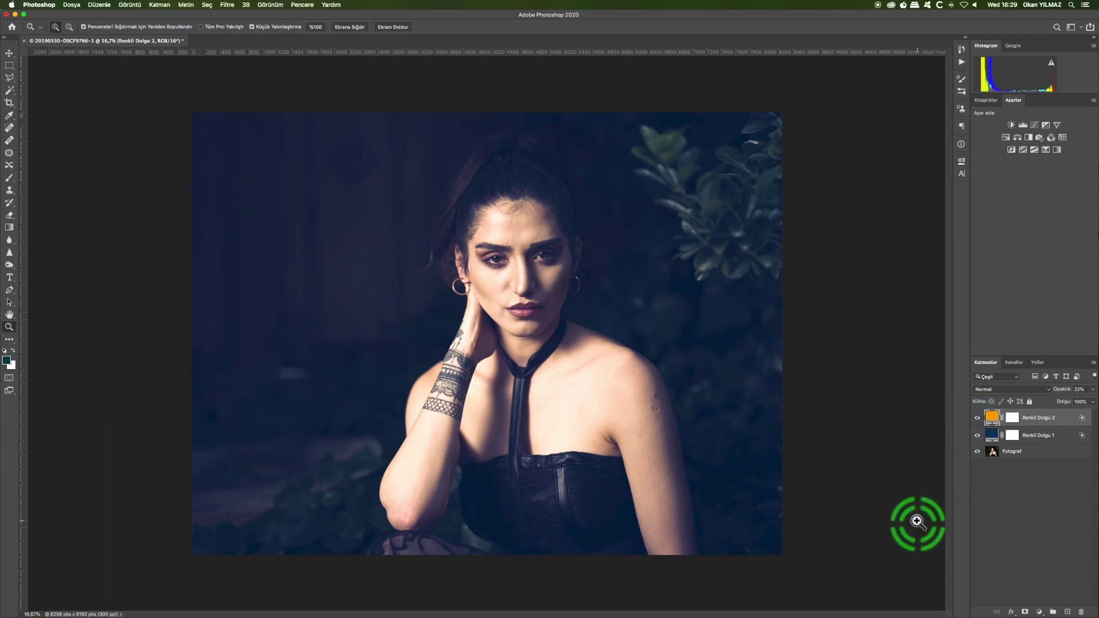
Change the navy Color Fill layer to a slightly darker navy shade
double_click(990, 436)
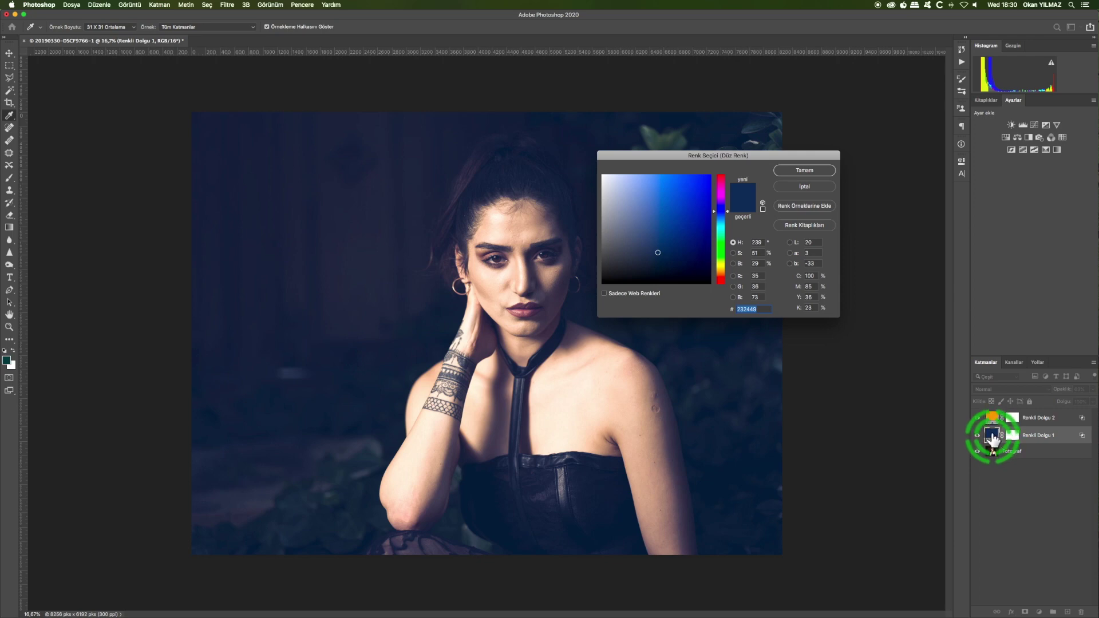
drag(992, 438, 646, 256)
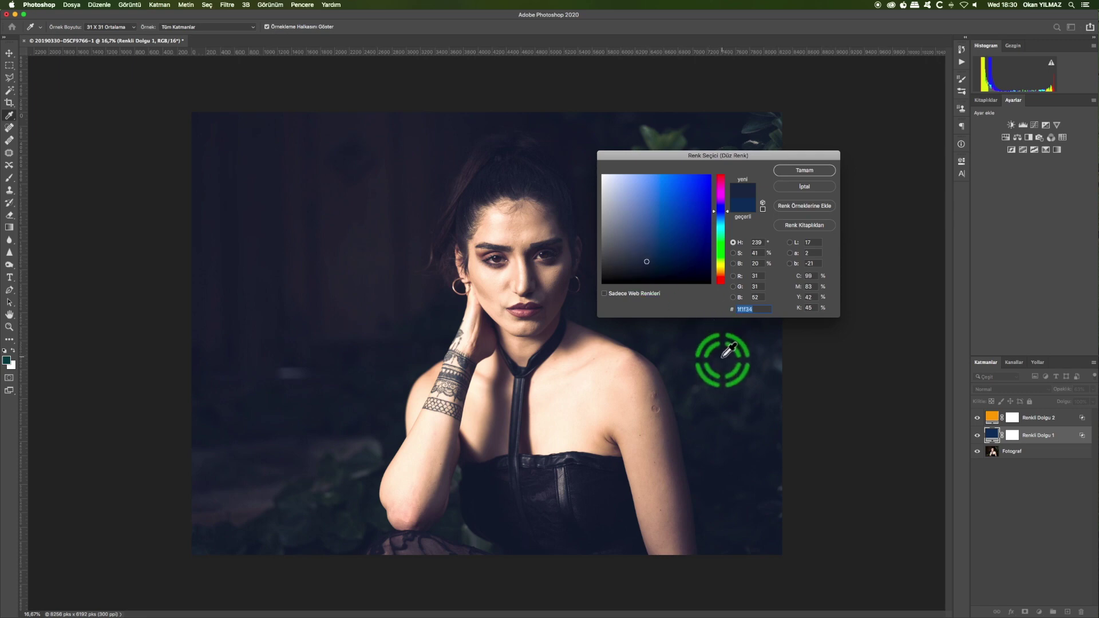
click(646, 265)
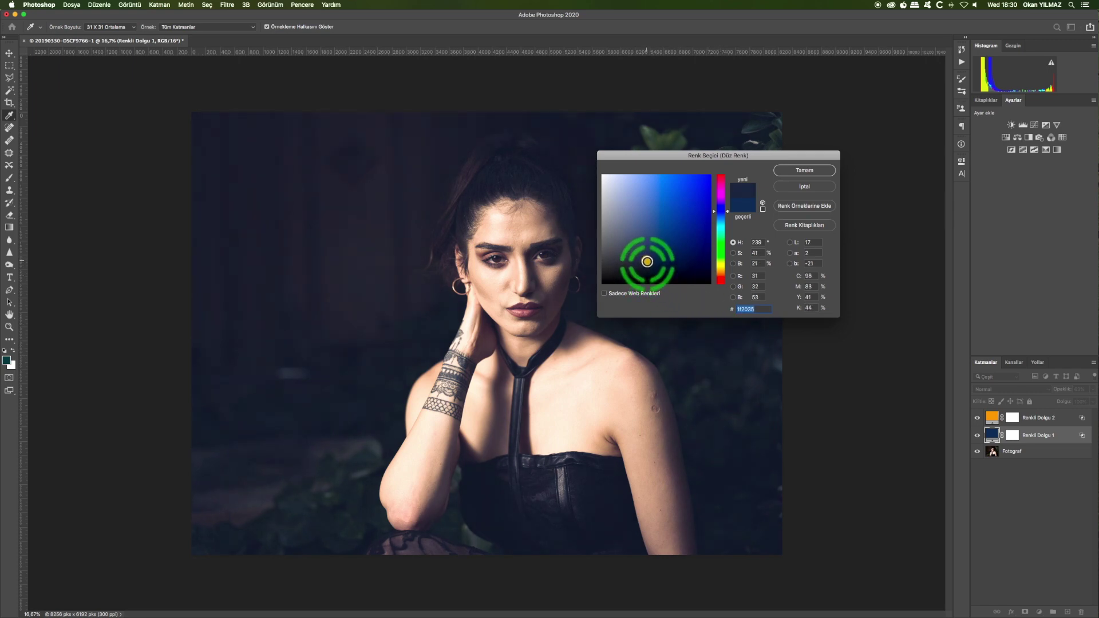
click(760, 442)
click(807, 169)
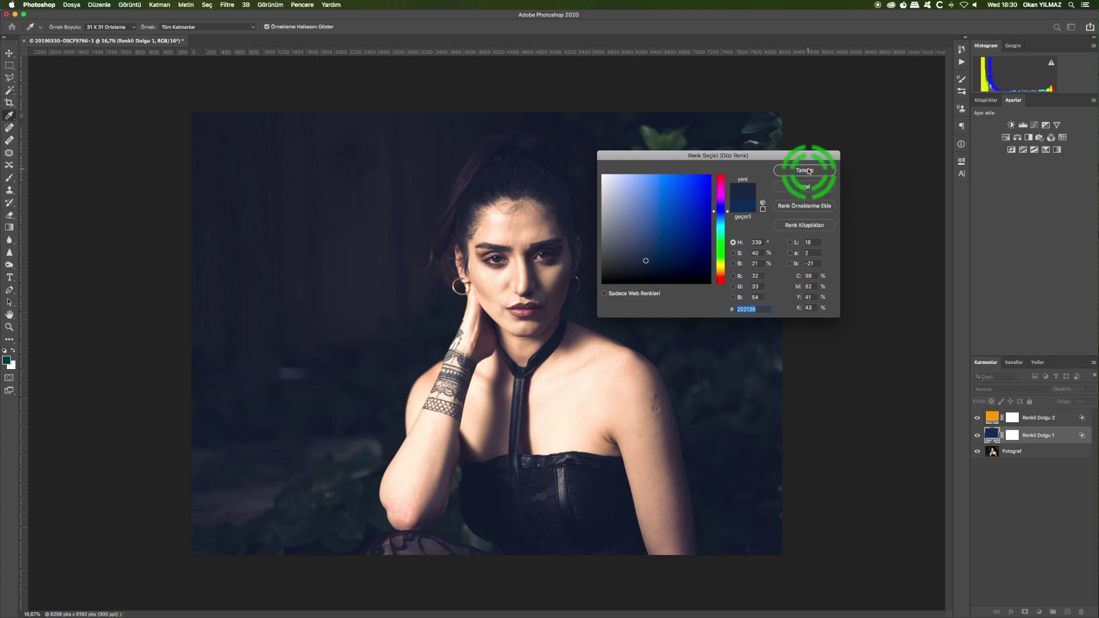
click(992, 418)
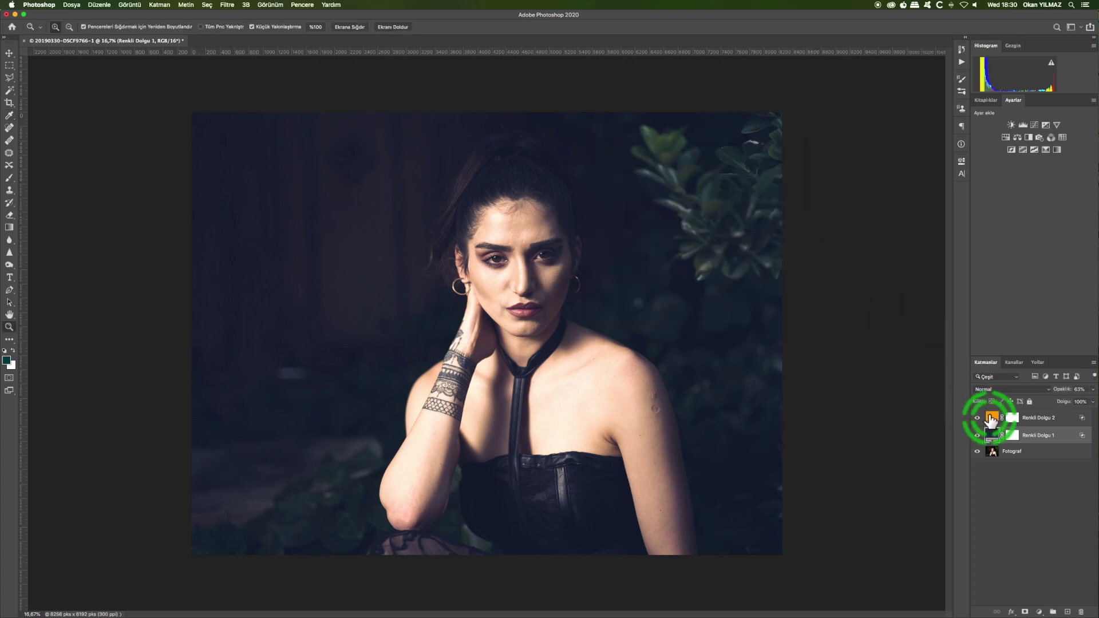
Shift the orange Color Fill layer to a brighter golden-amber orange
double_click(992, 418)
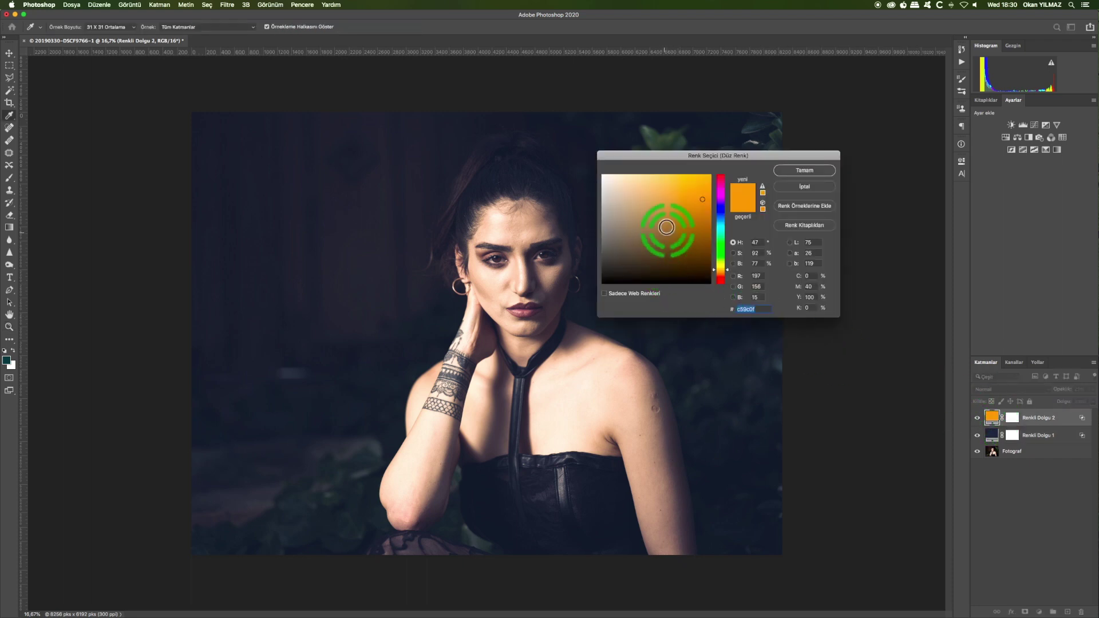
drag(698, 201, 697, 182)
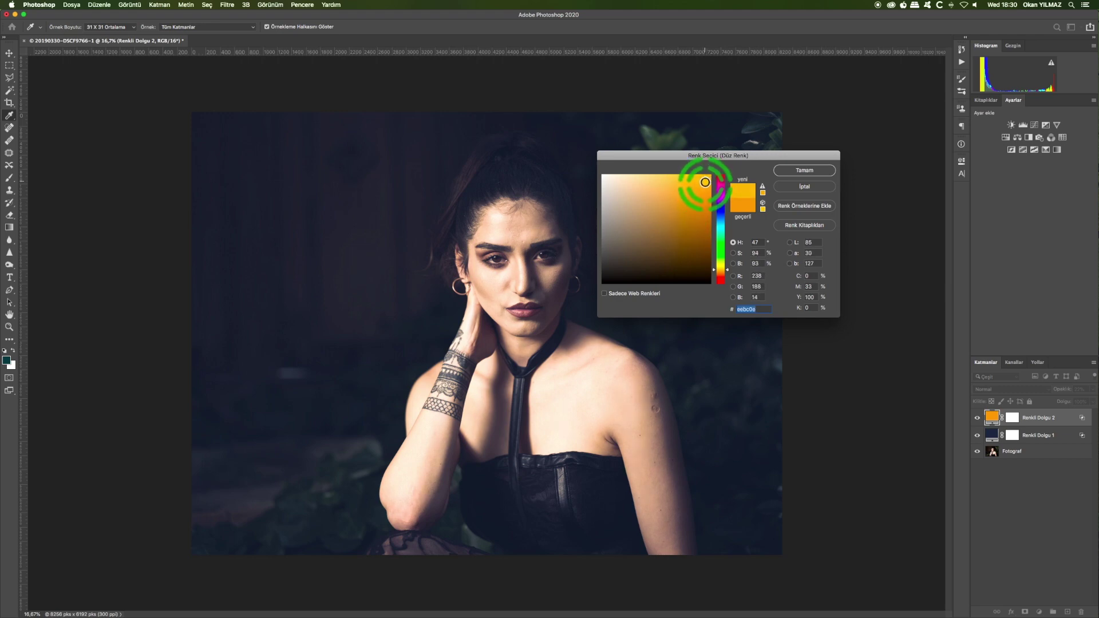
click(804, 171)
key(z)
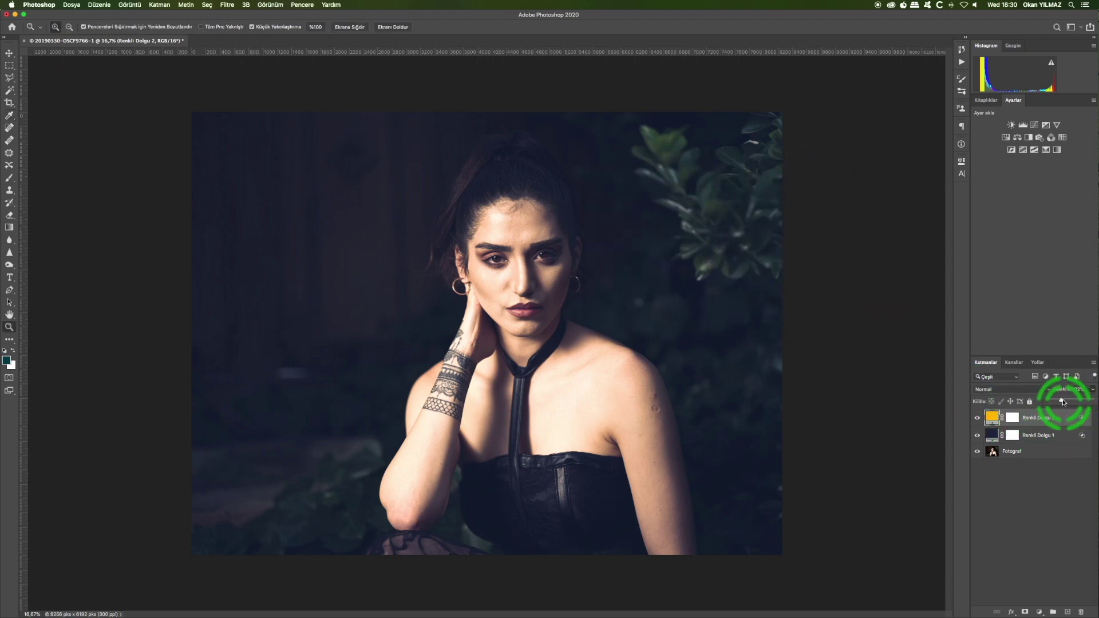
Set Renkli Dolgu 2's opacity to 18% and lower Renkli Dolgu 1 to about 58%
drag(1064, 401, 1051, 400)
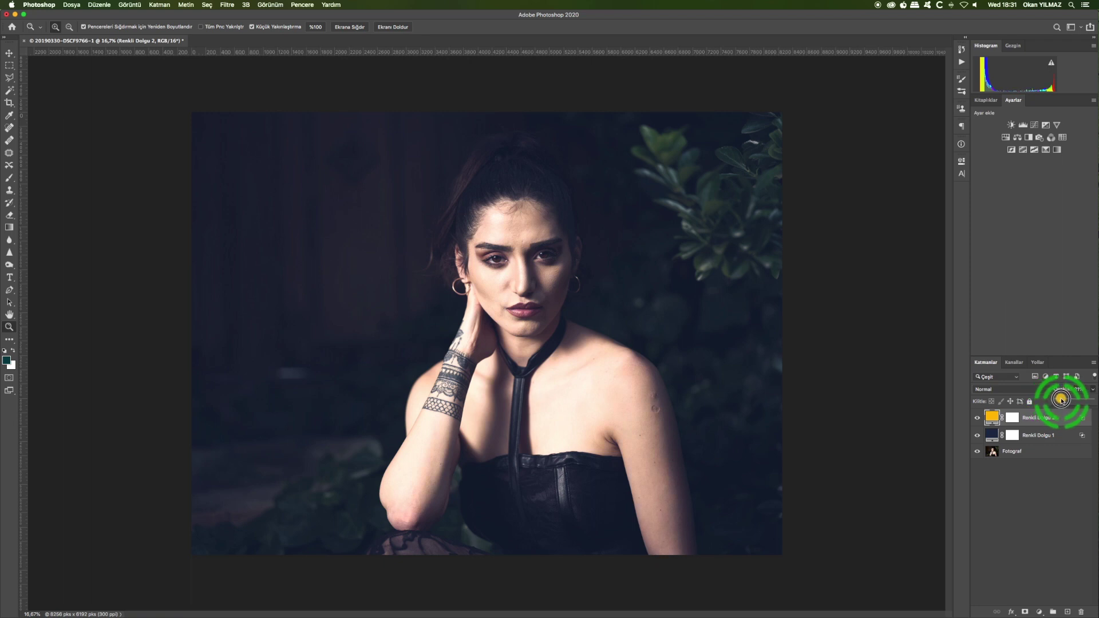
click(1029, 443)
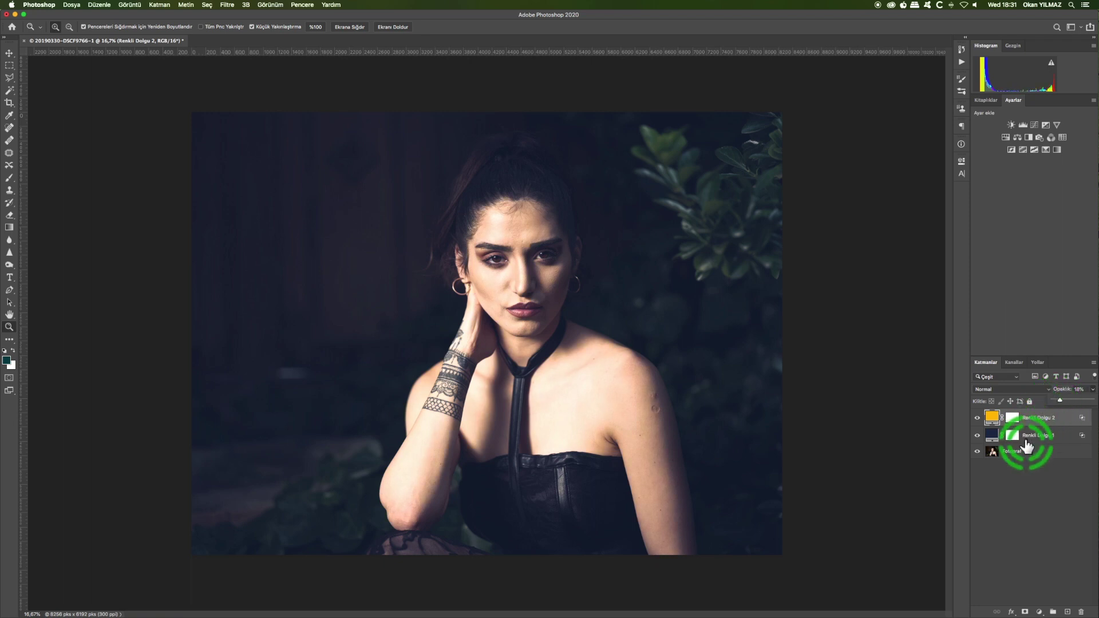
click(1041, 435)
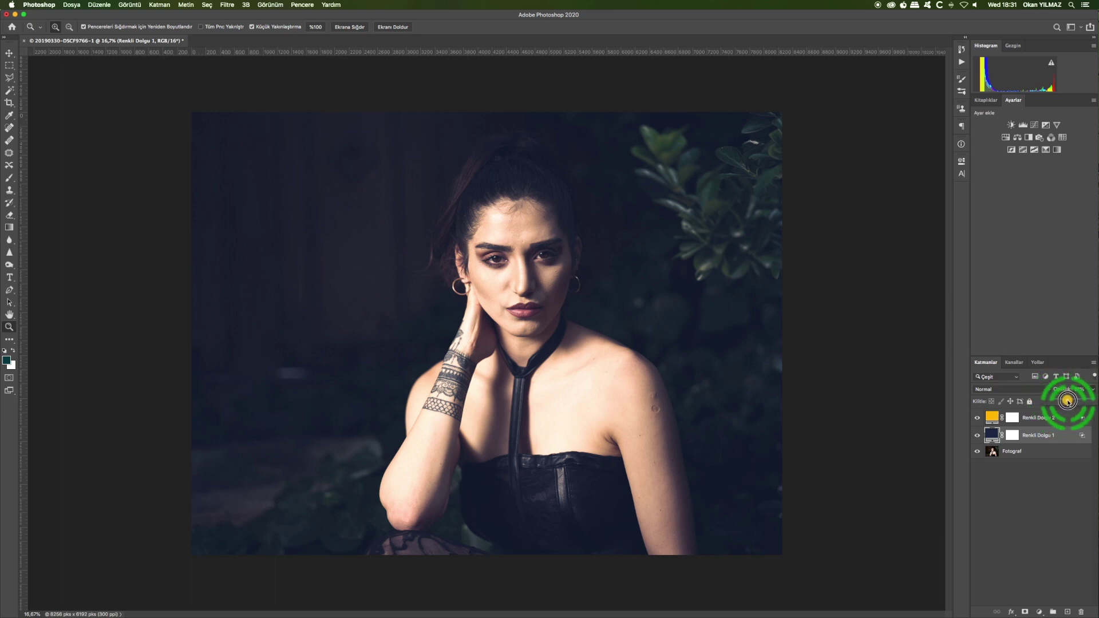
drag(1070, 397, 1076, 403)
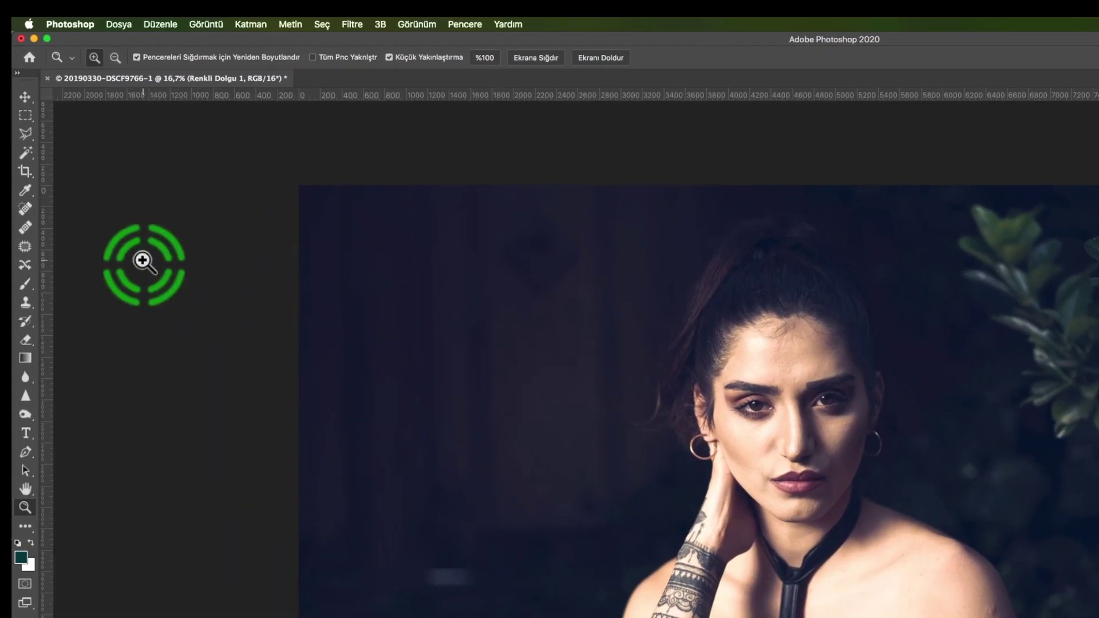
Crop the portrait to a repositioned 16:9 frame, then group Renkli Dolgu 1 and 2
click(26, 170)
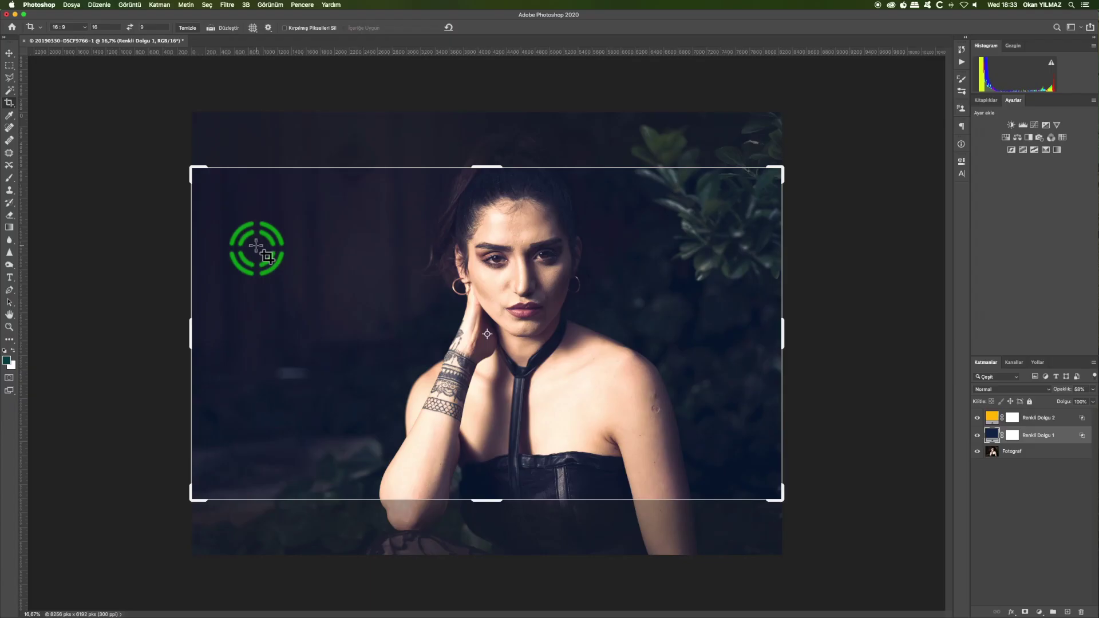
drag(259, 248, 377, 303)
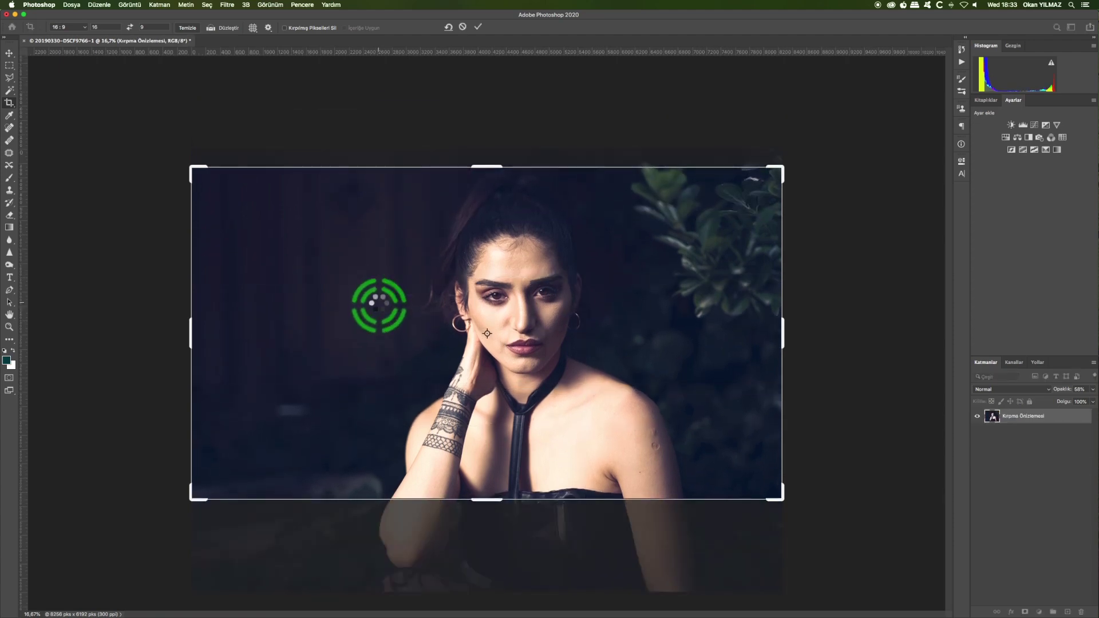
key(Return)
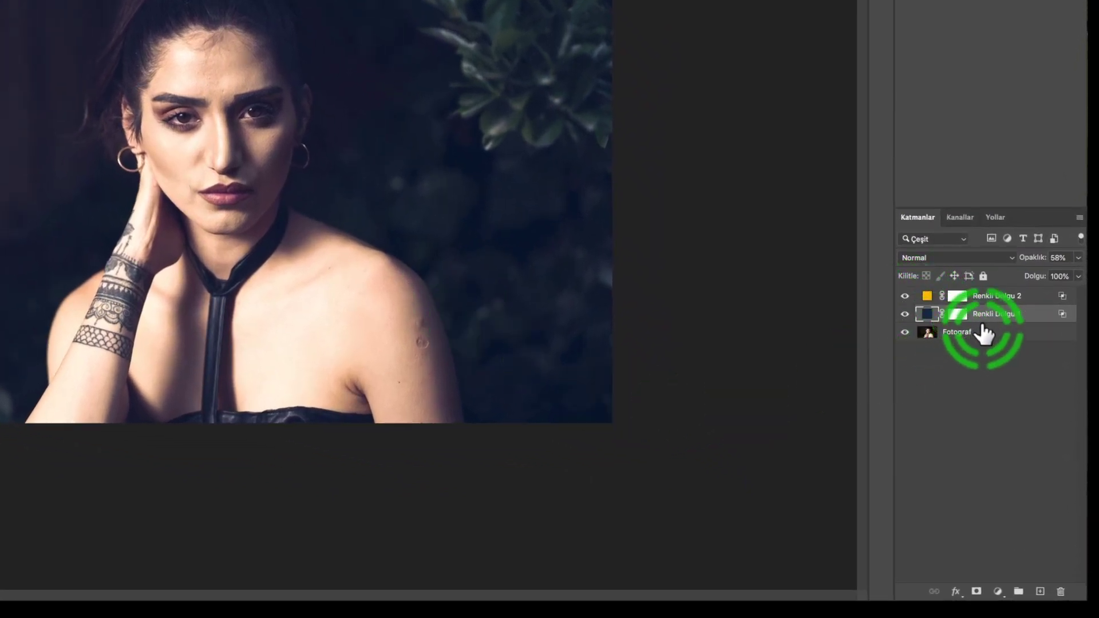
shift+click(995, 298)
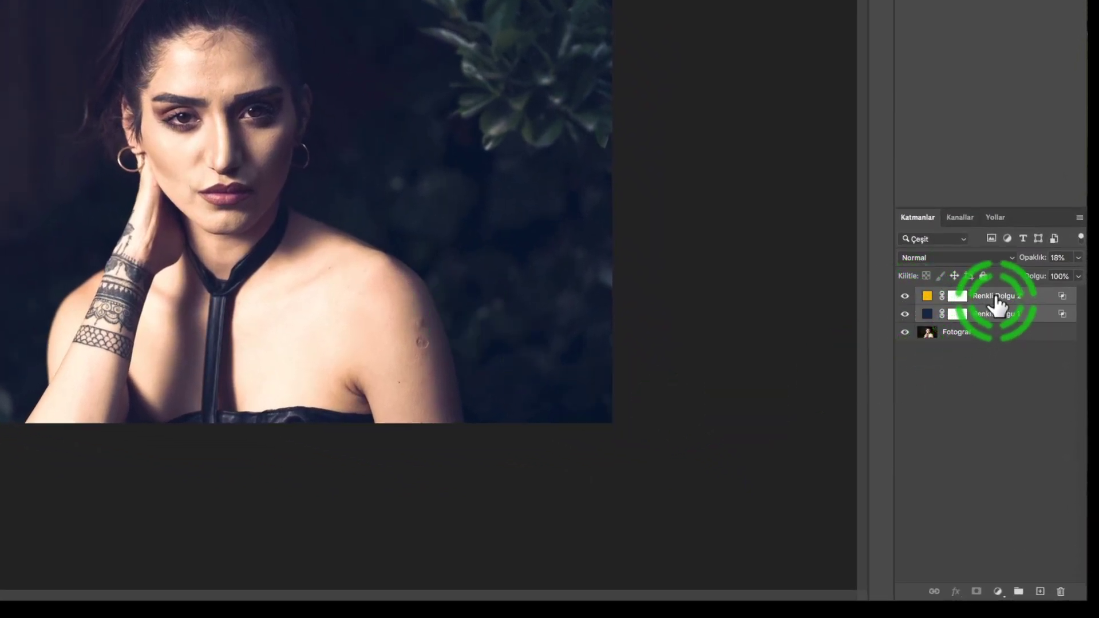
click(1018, 591)
click(904, 295)
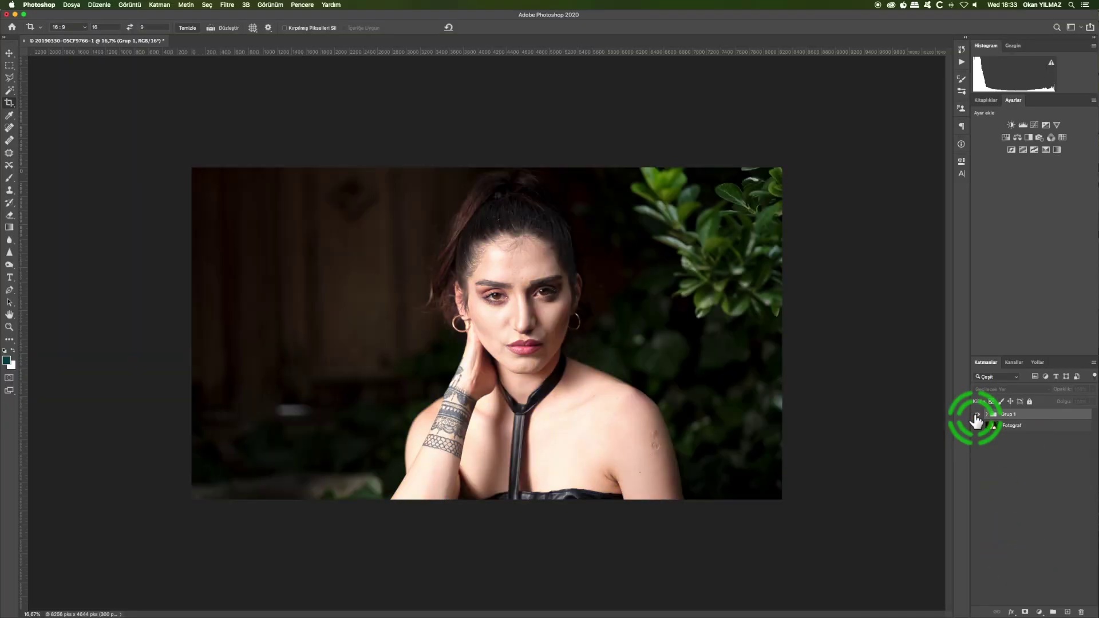
click(976, 415)
click(976, 415)
click(976, 417)
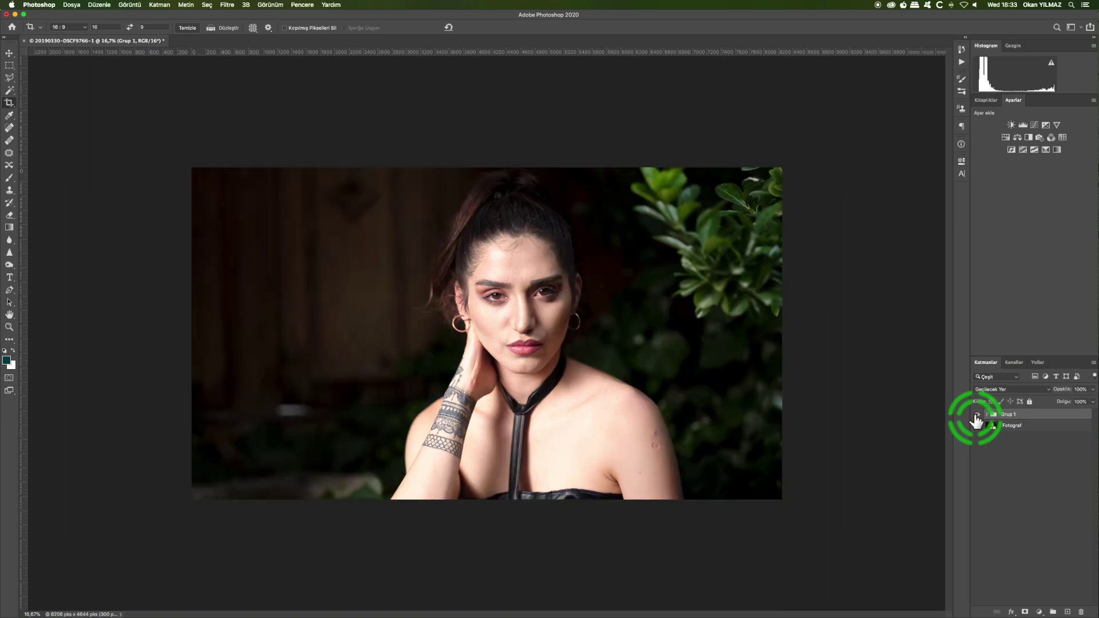
click(976, 417)
click(975, 416)
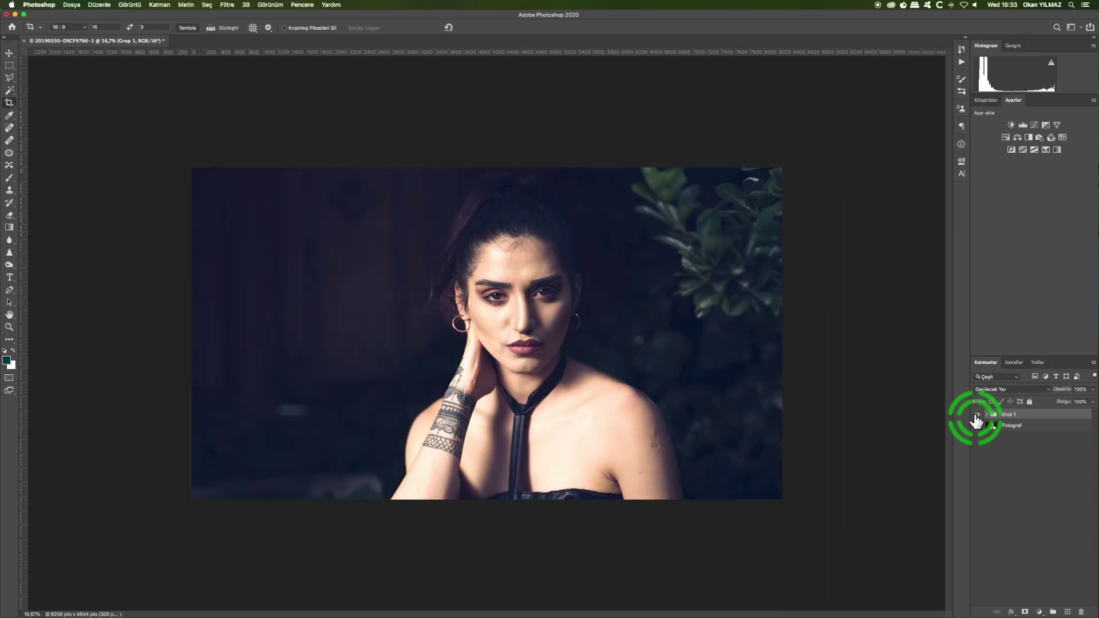
click(975, 416)
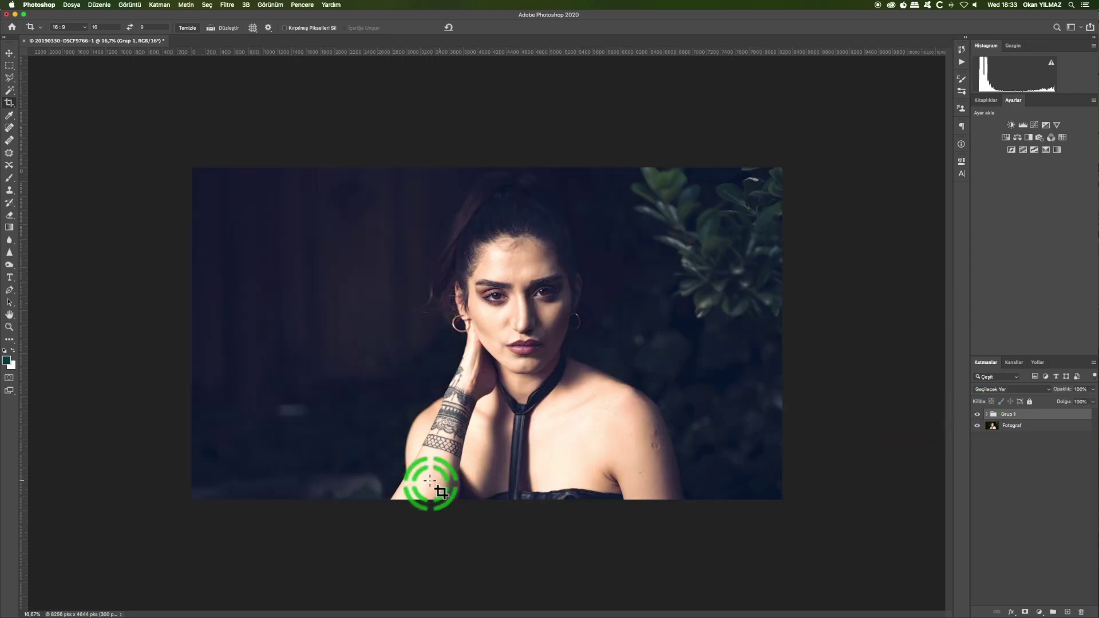